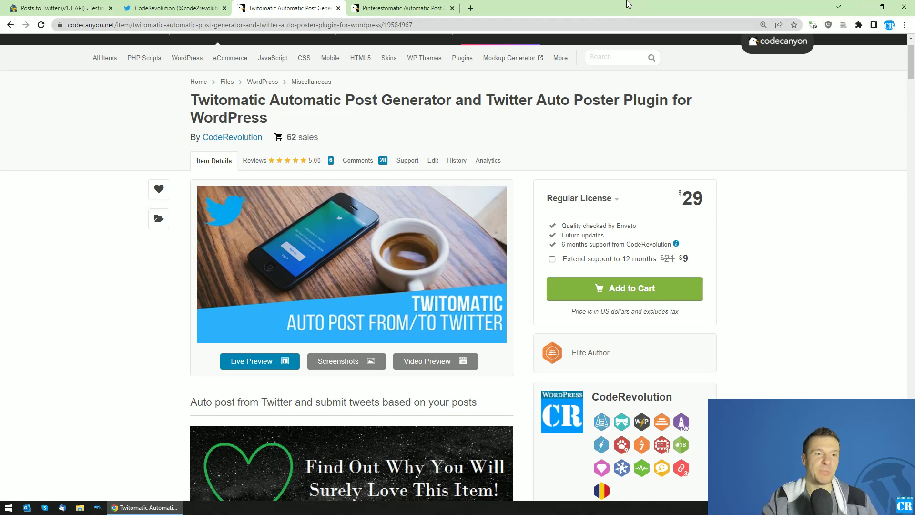
- Review the Twitomatic and Pinterestomatic plugin pages on CodeCanyon alongside the site's Posts to Twitter settings
click(403, 6)
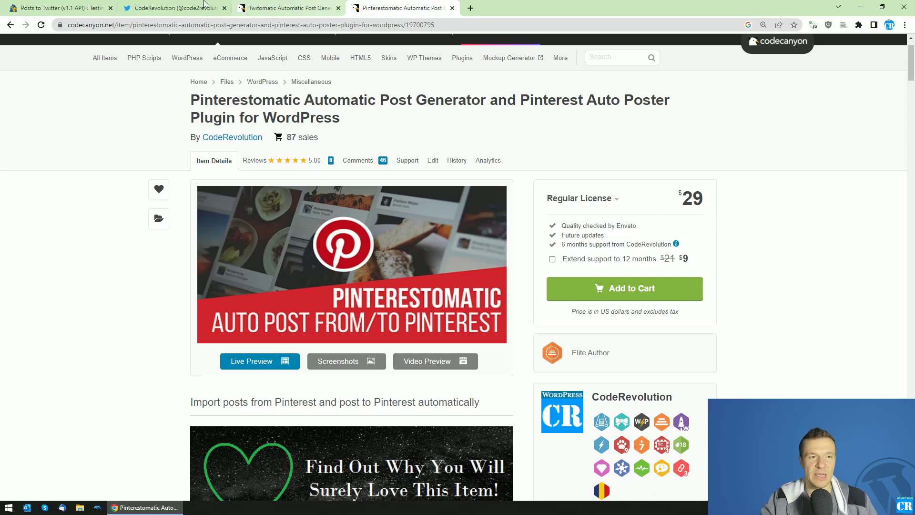
click(82, 6)
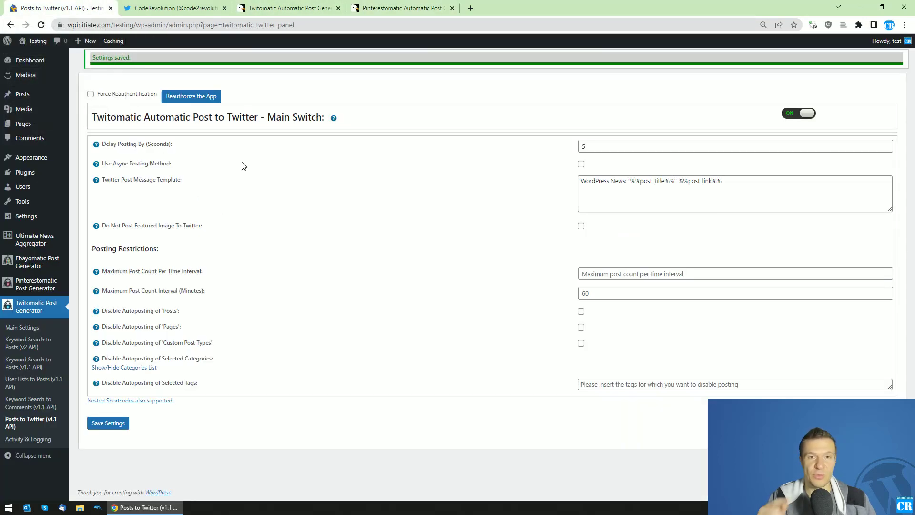
click(261, 8)
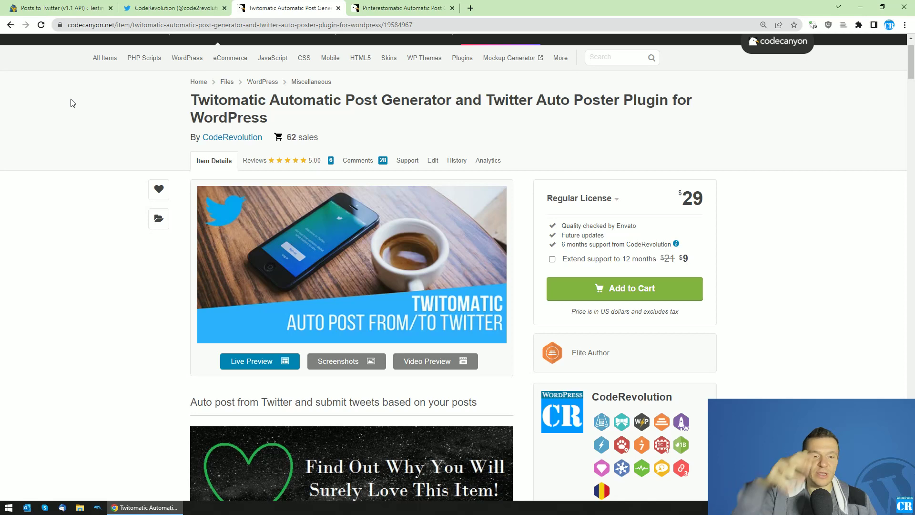
click(394, 4)
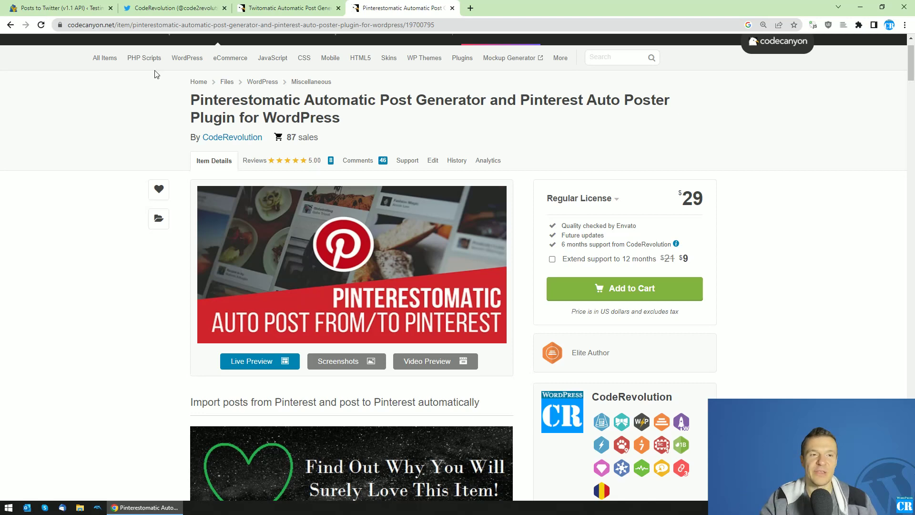
click(286, 7)
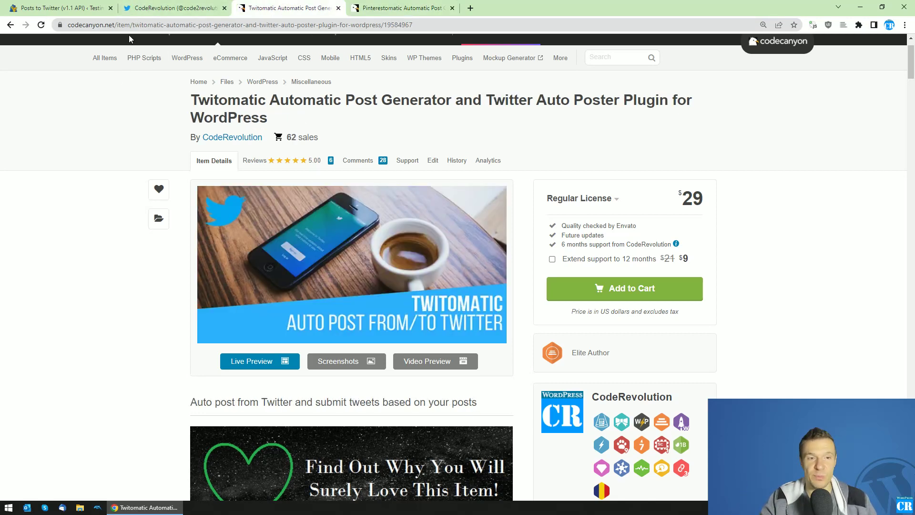
- Reload the CodeRevolution Twitter profile and look through its most recent tweets
click(133, 8)
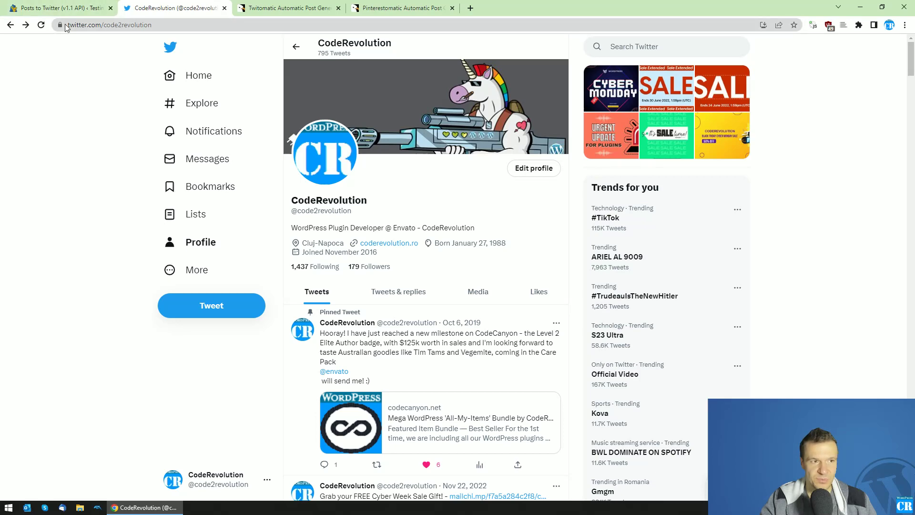
click(41, 25)
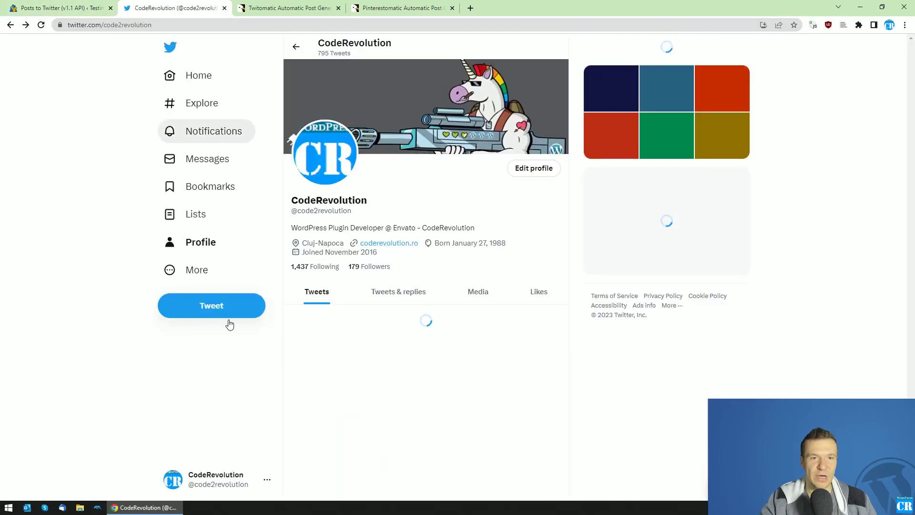
scroll(445, 360, down, 3)
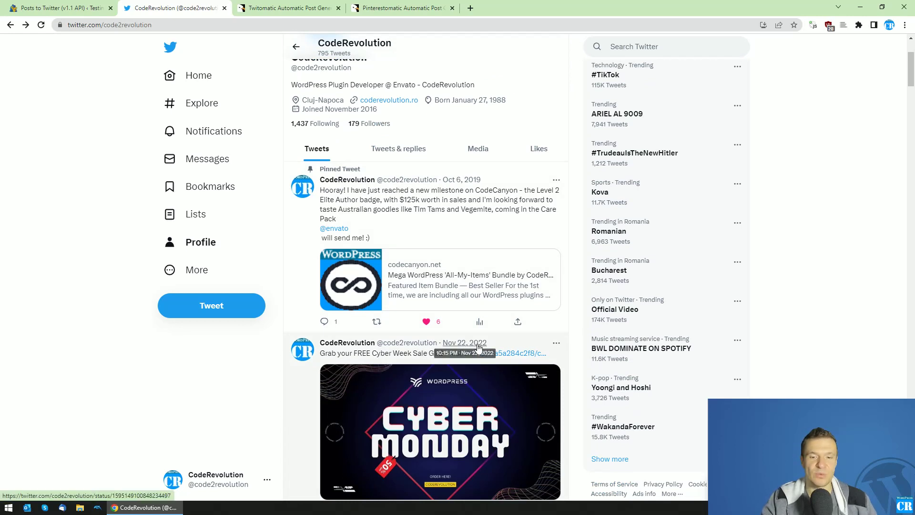
- Switch off Twitomatic's automatic posting to Twitter in the Posts to Twitter (v1.1 API) settings and save
click(60, 8)
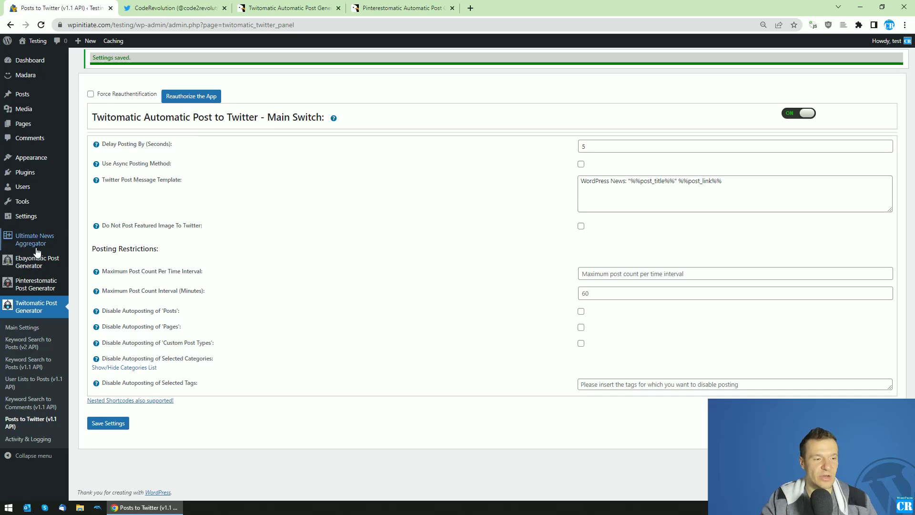
mouse_move(37, 285)
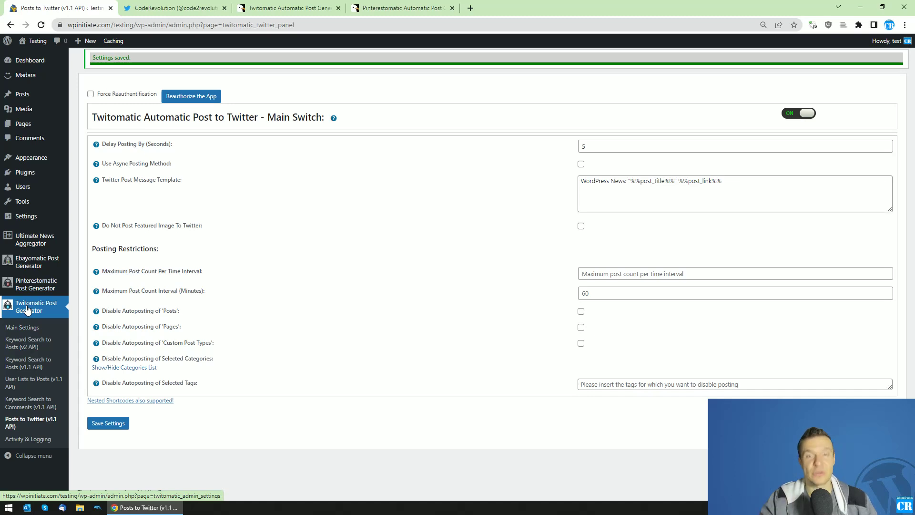
click(22, 424)
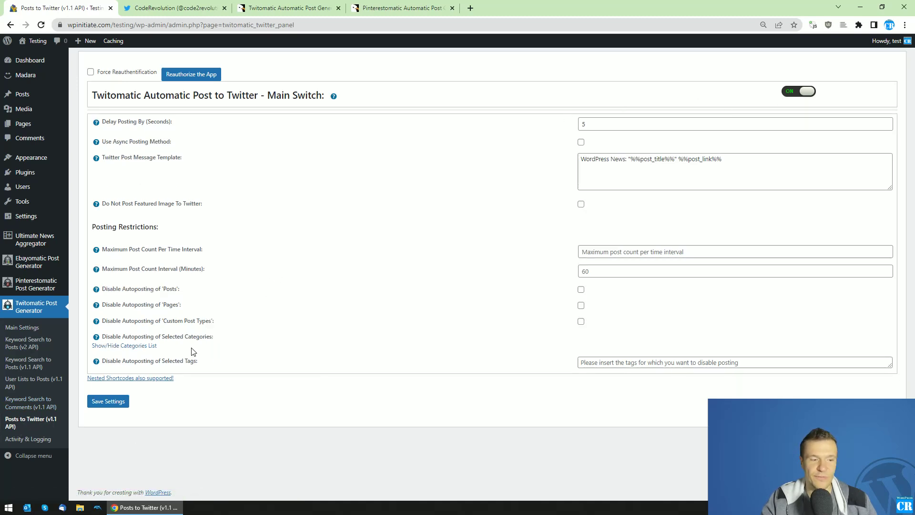
click(798, 91)
click(115, 402)
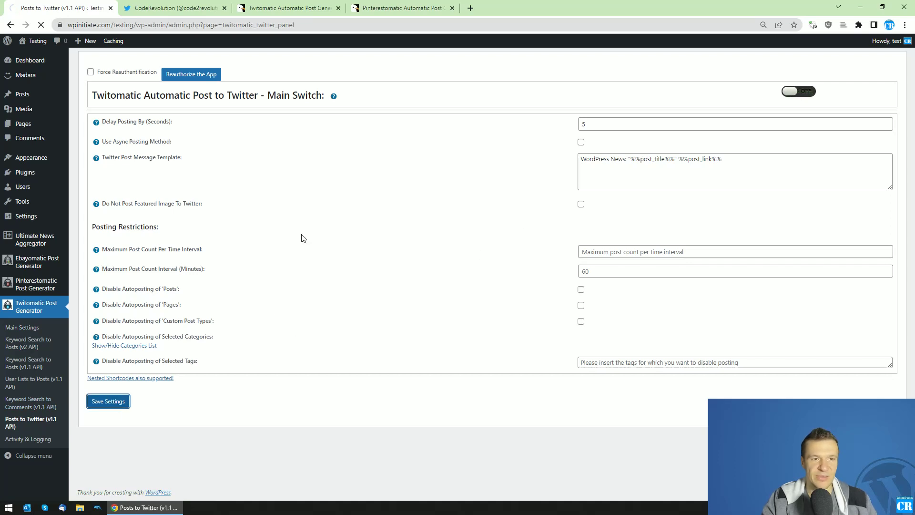
- Look over Pinterestomatic's Pinterest to Posts rules page and Twitomatic's Posts to Twitter (v1.1 API) settings
click(111, 293)
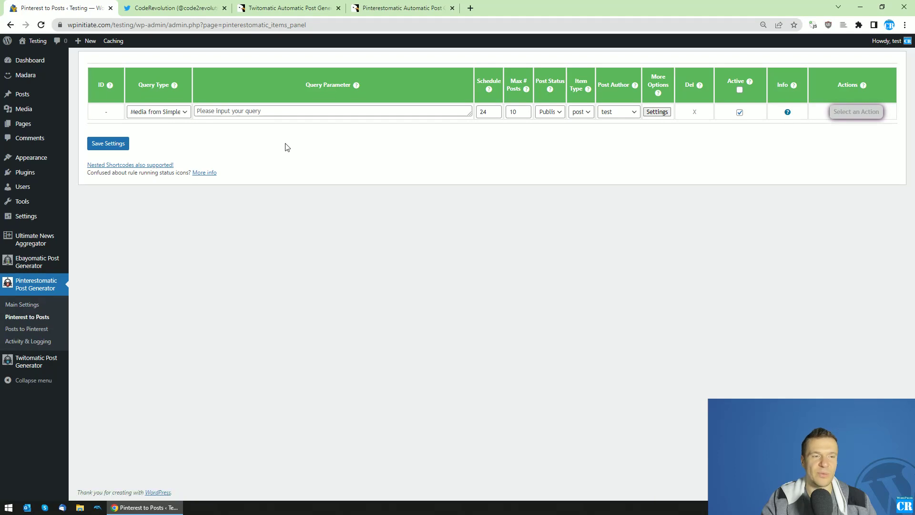
mouse_move(29, 366)
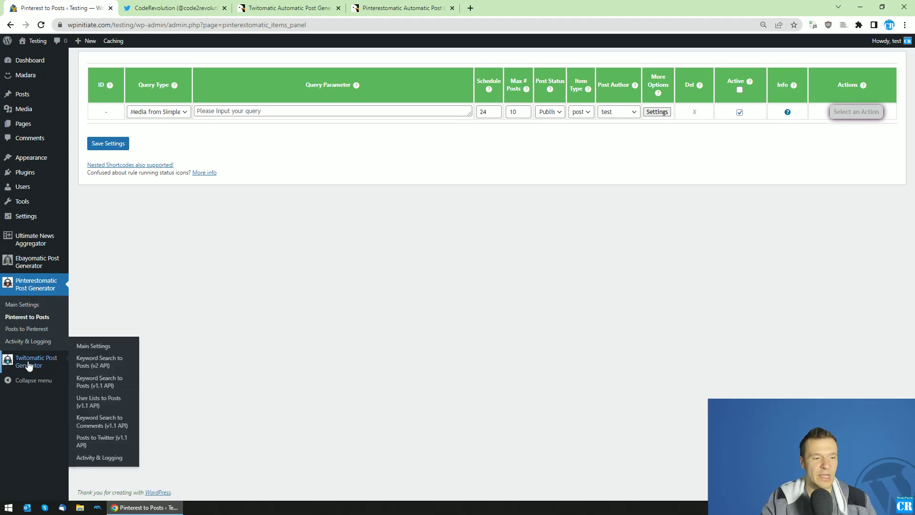
click(96, 439)
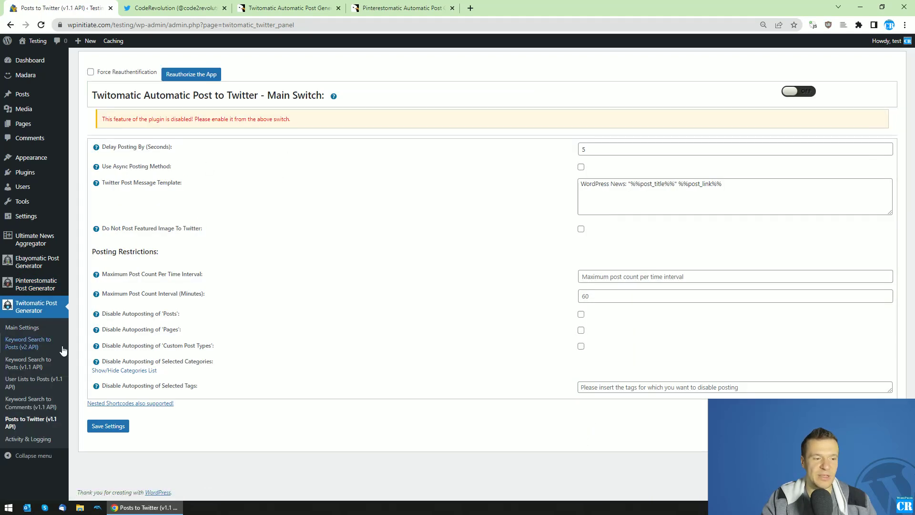
mouse_move(36, 285)
click(93, 293)
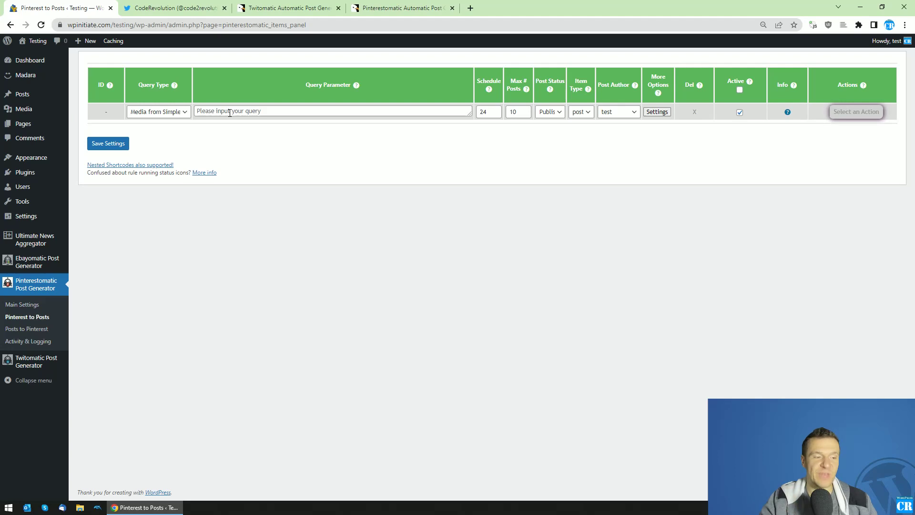
mouse_move(28, 363)
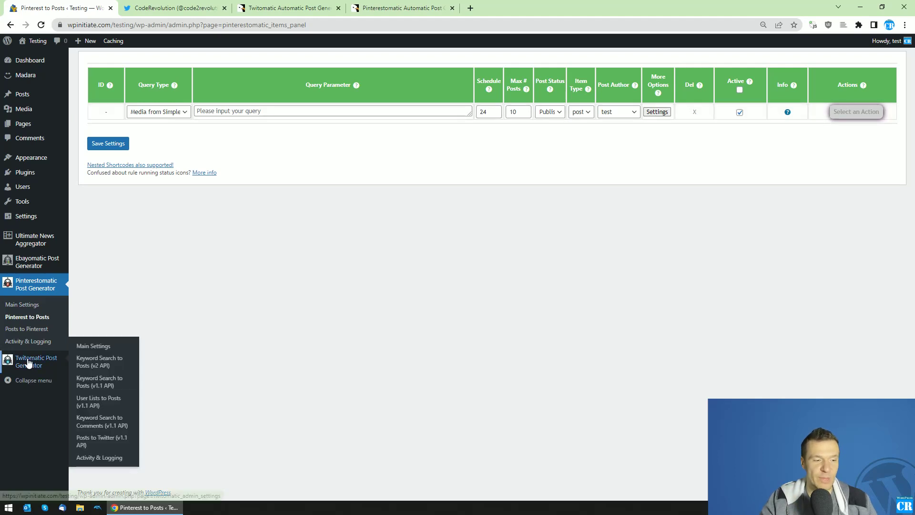
click(92, 439)
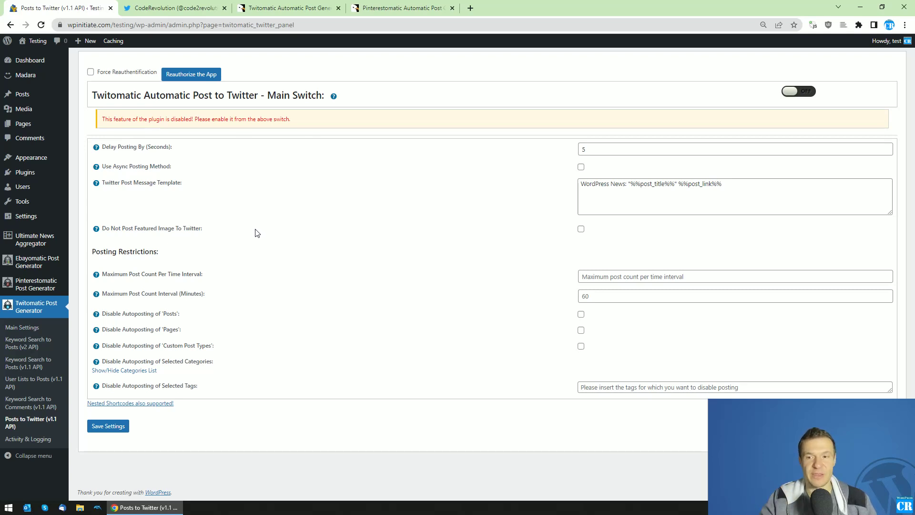
- Highlight the %%post_link%% shortcode in the Twitter post message template
double_click(683, 186)
key(shift+Right)
key(shift+Right)
key(shift+Right)
key(shift+Right)
key(shift+Right)
key(shift+Right)
key(shift+Right)
key(shift+Right)
key(shift+Right)
key(shift+Right)
key(shift+Right)
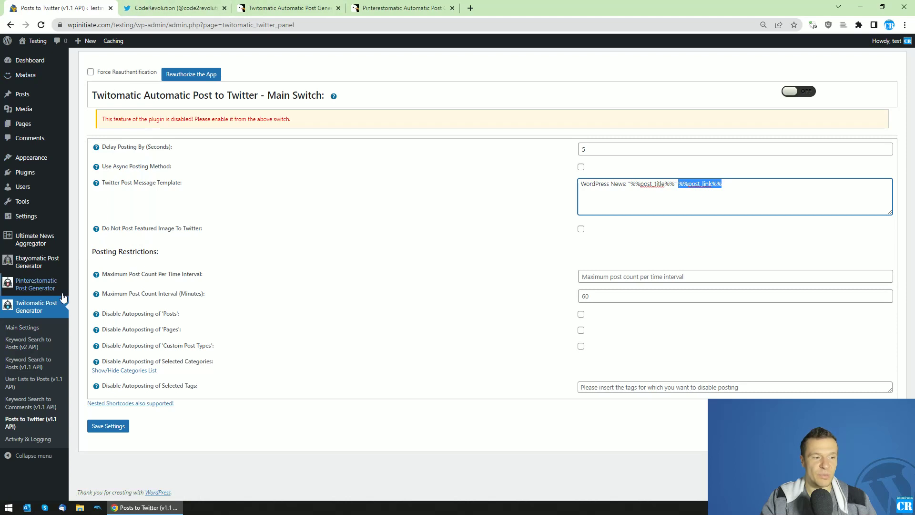
- Open Pinterest to Posts in a separate tab and save a rule with query WordPress and a maximum of 1 post
mouse_move(62, 286)
middle_click(110, 295)
click(195, 9)
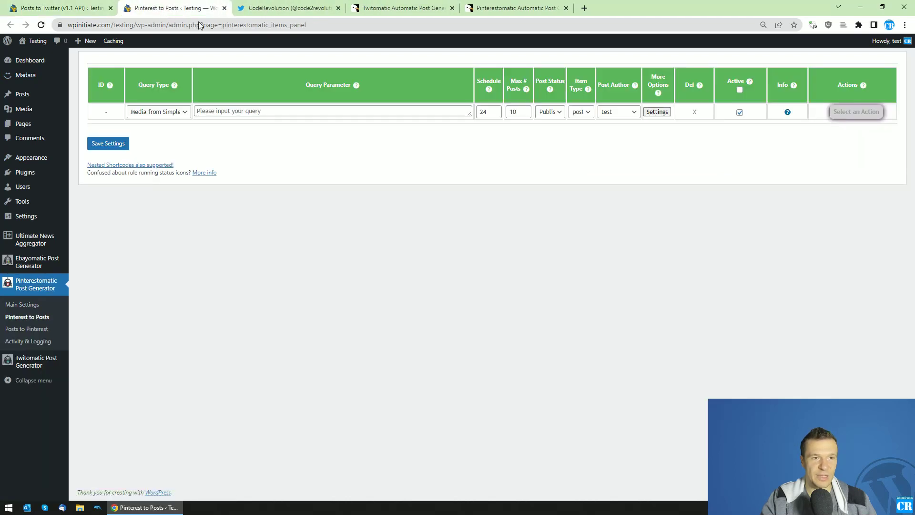
click(217, 113)
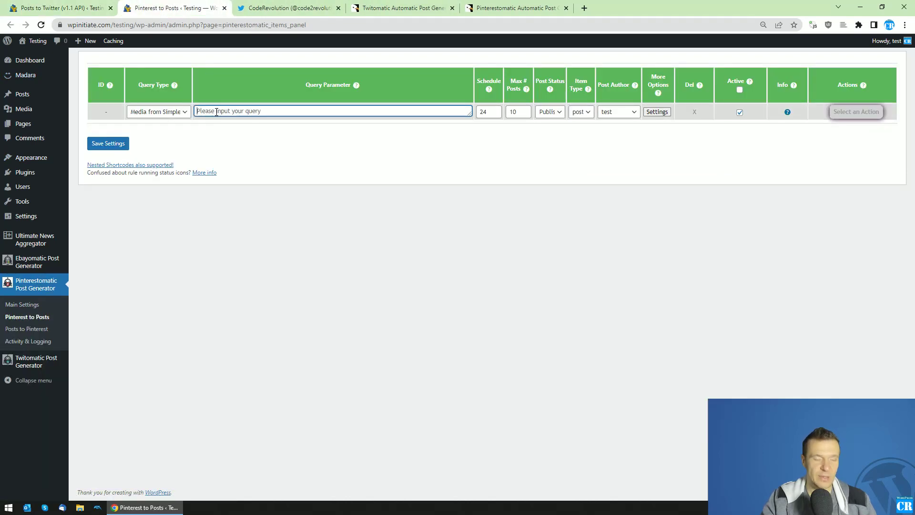
text(WordPress)
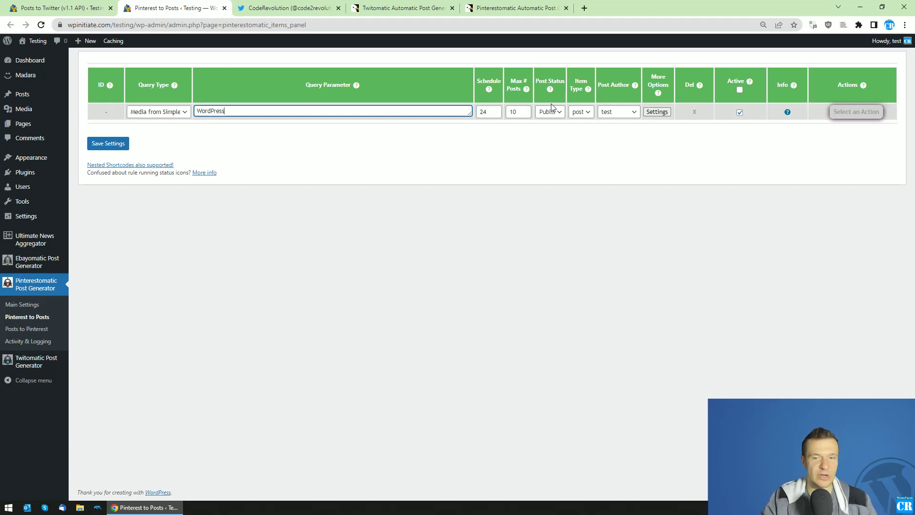
click(515, 112)
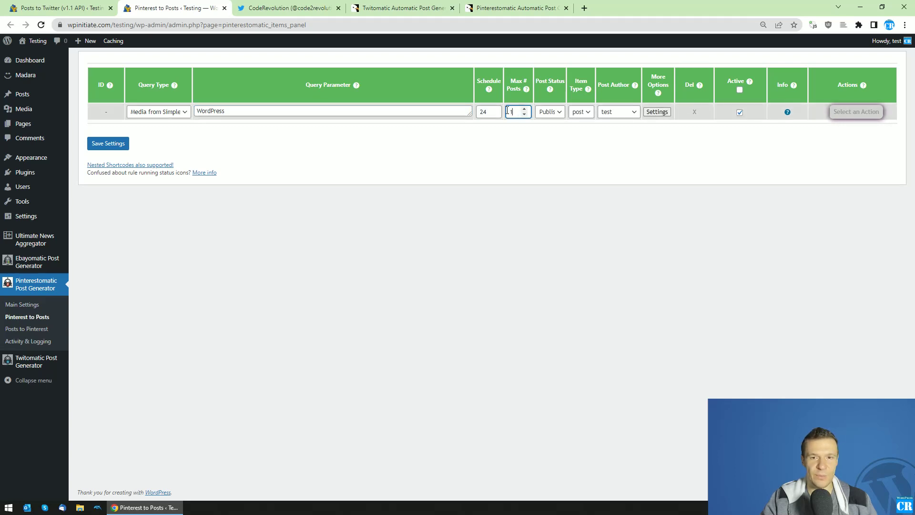
click(125, 146)
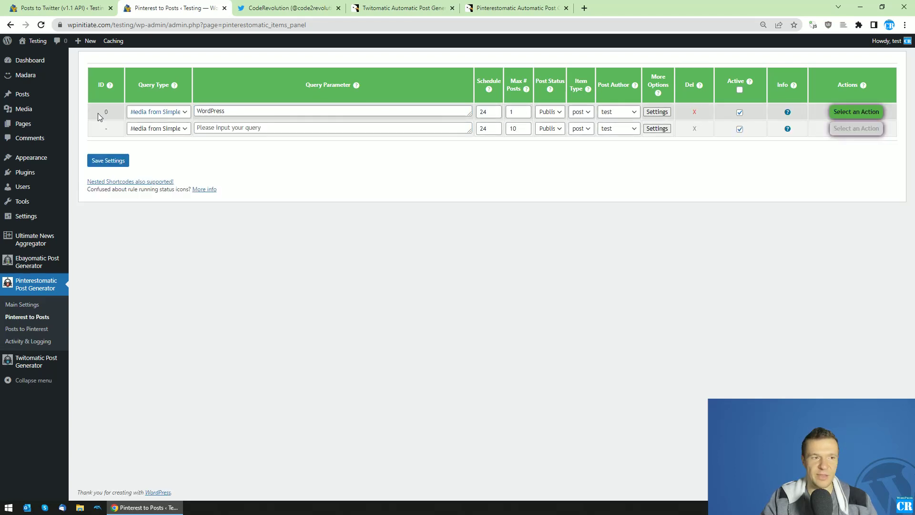
- Open the site's posts list in a separate tab, and run the WordPress import rule in Pinterestomatic
middle_click(33, 95)
click(258, 4)
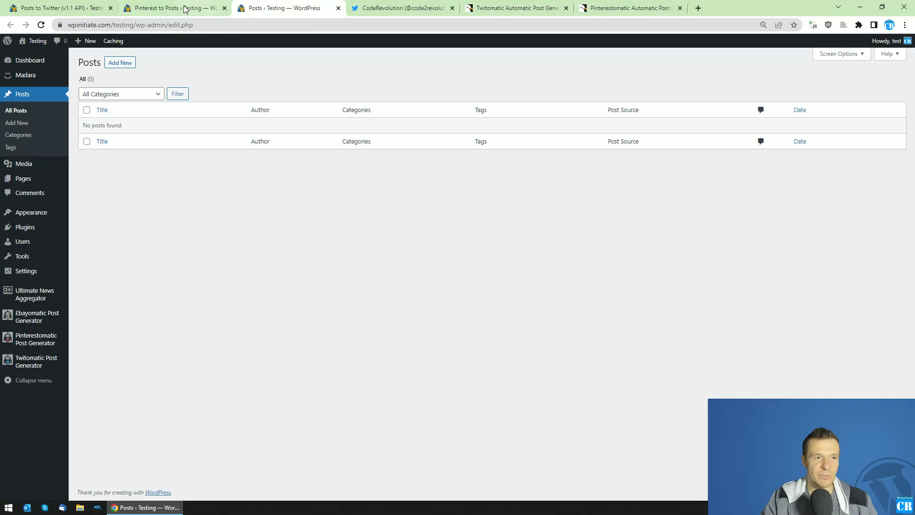
click(187, 8)
click(851, 112)
click(851, 130)
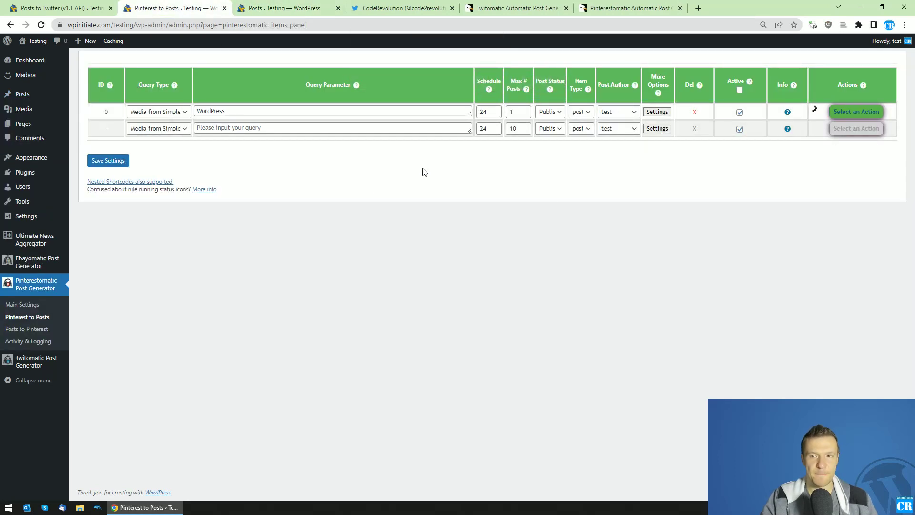
- Refresh the posts list, open the imported WordPress post for editing and examine its content and custom fields
key(ctrl+Tab)
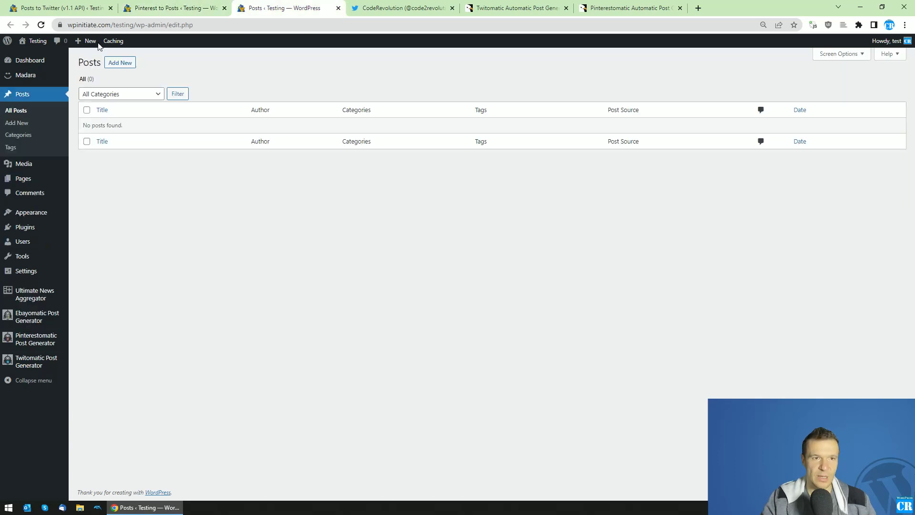
click(39, 25)
click(141, 135)
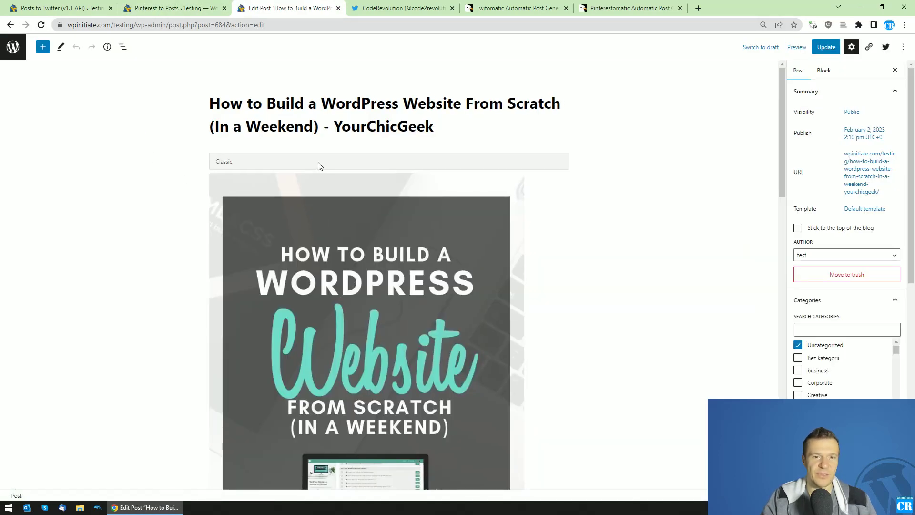
scroll(363, 133, down, 12)
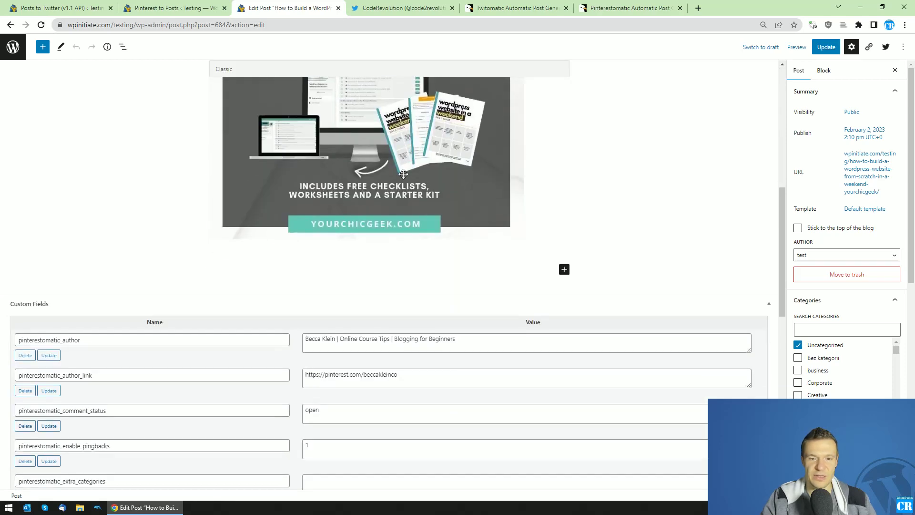
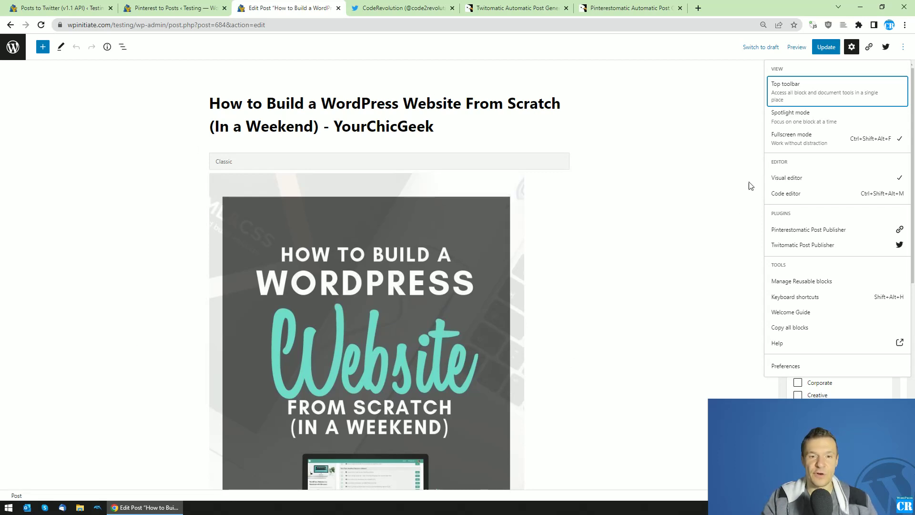
- Toggle the Custom fields area off and on in the post editor's panel preferences, leaving it enabled
click(791, 366)
click(317, 195)
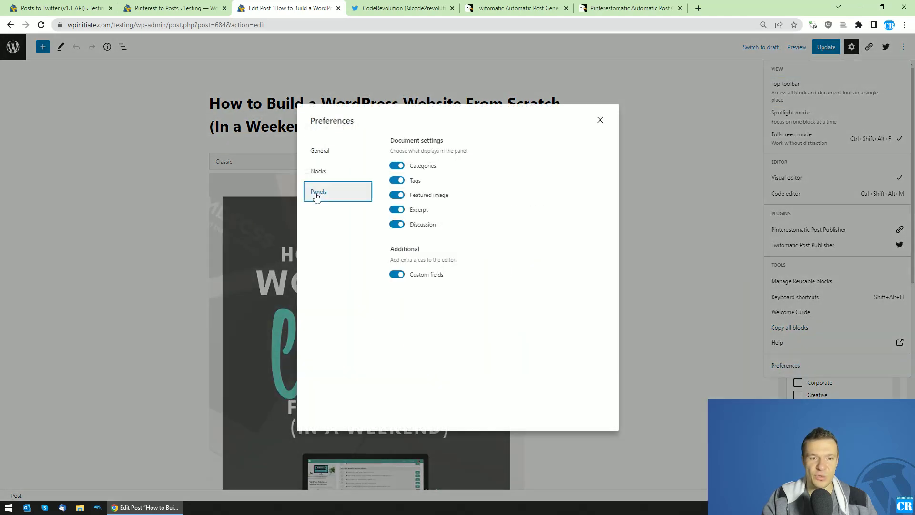
click(397, 274)
click(432, 275)
click(397, 275)
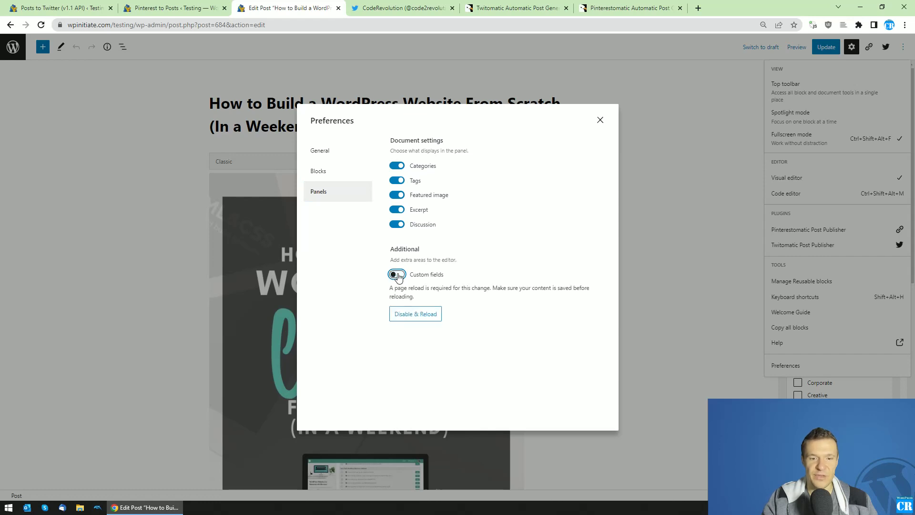
click(398, 275)
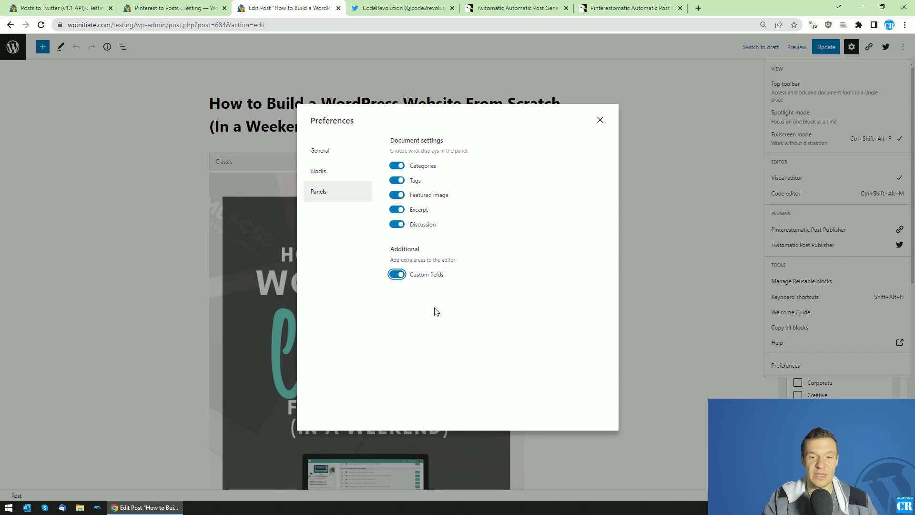
click(400, 276)
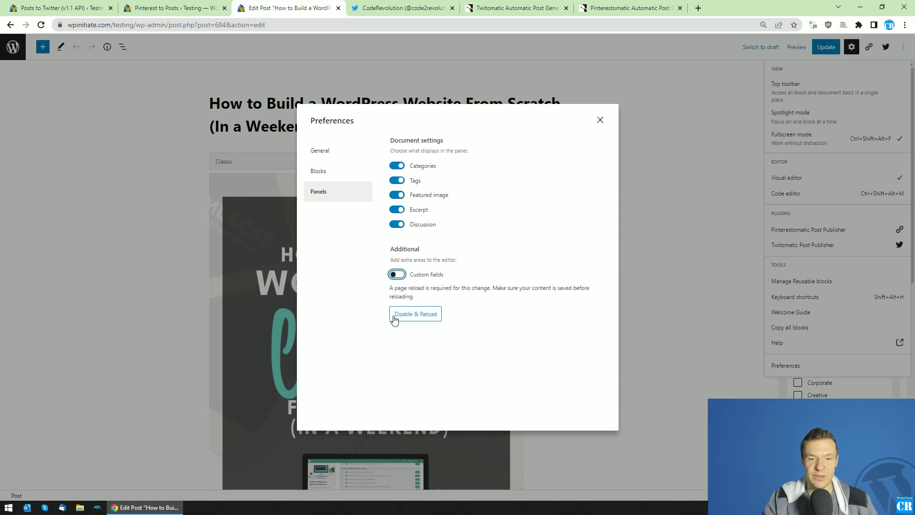
click(397, 275)
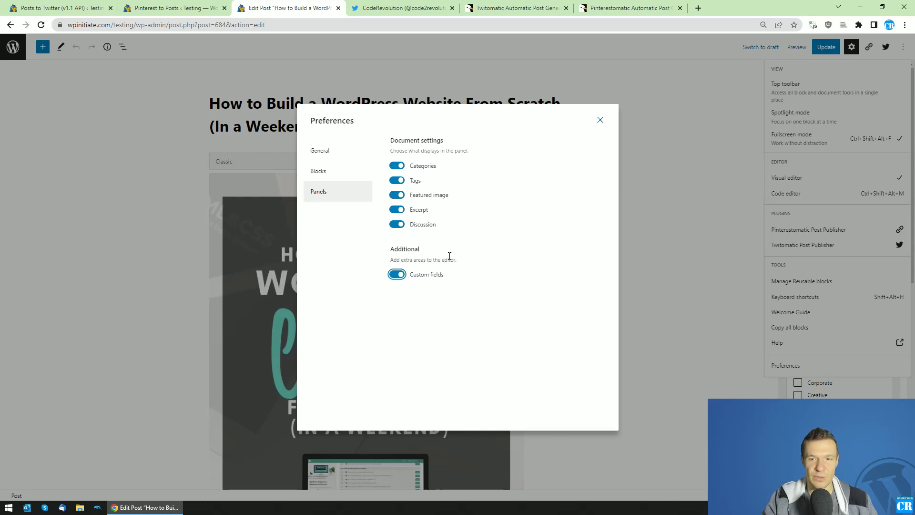
- Close the preferences and examine the Pinterestomatic custom fields stored with the imported post
click(599, 120)
scroll(620, 171, down, 12)
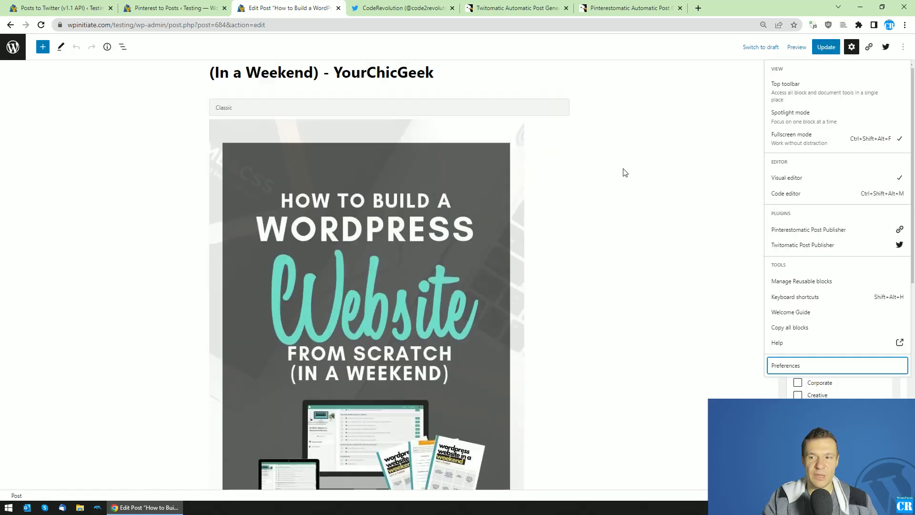
click(636, 128)
scroll(384, 206, down, 9)
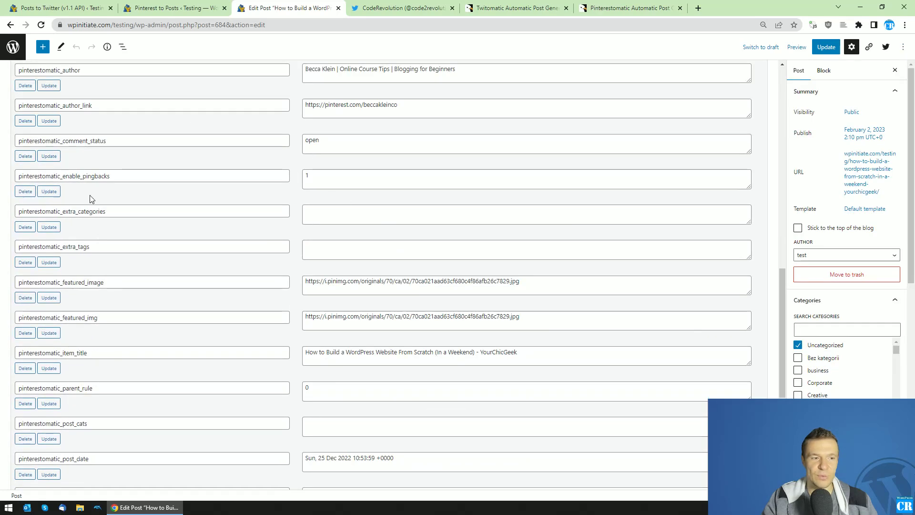
scroll(420, 298, up, 9)
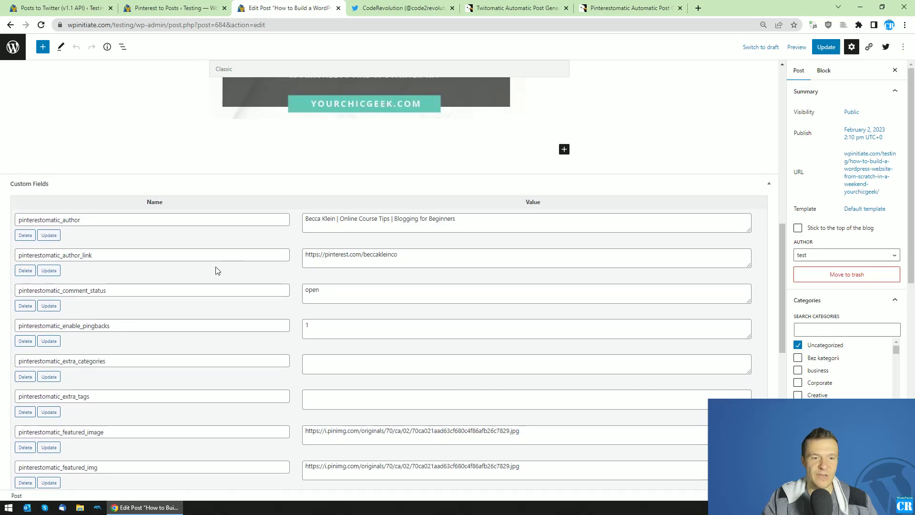
scroll(214, 262, down, 2)
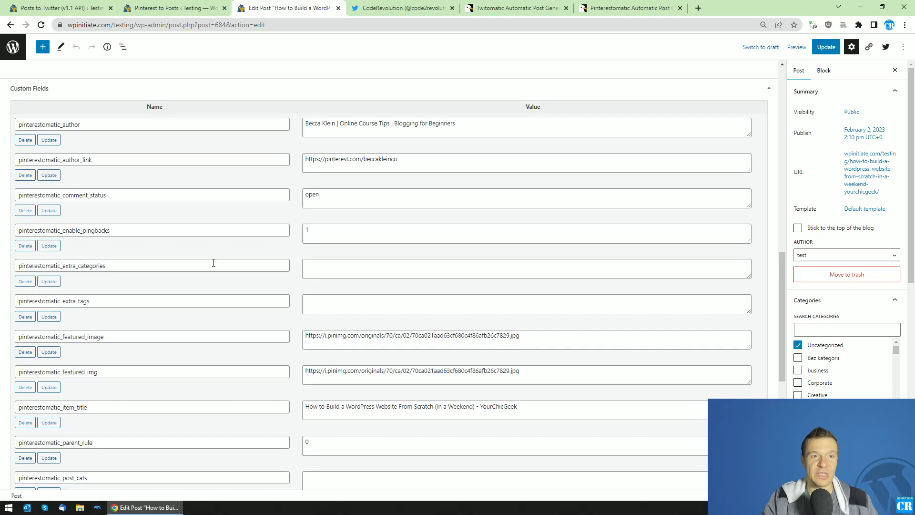
scroll(214, 262, down, 7)
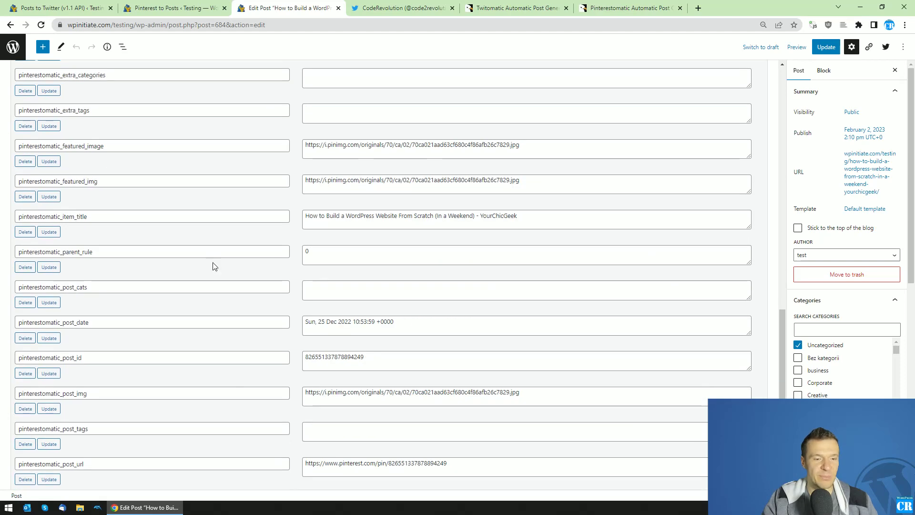
scroll(61, 276, up, 1)
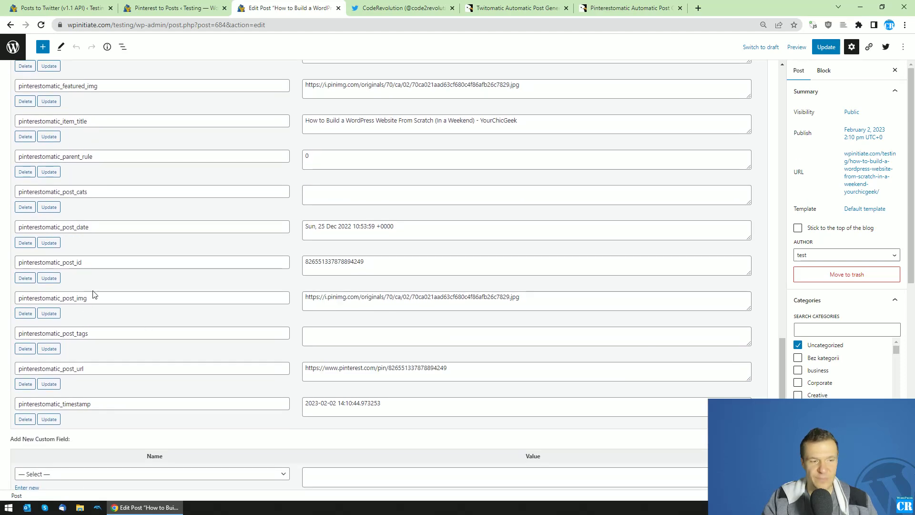
scroll(330, 125, up, 4)
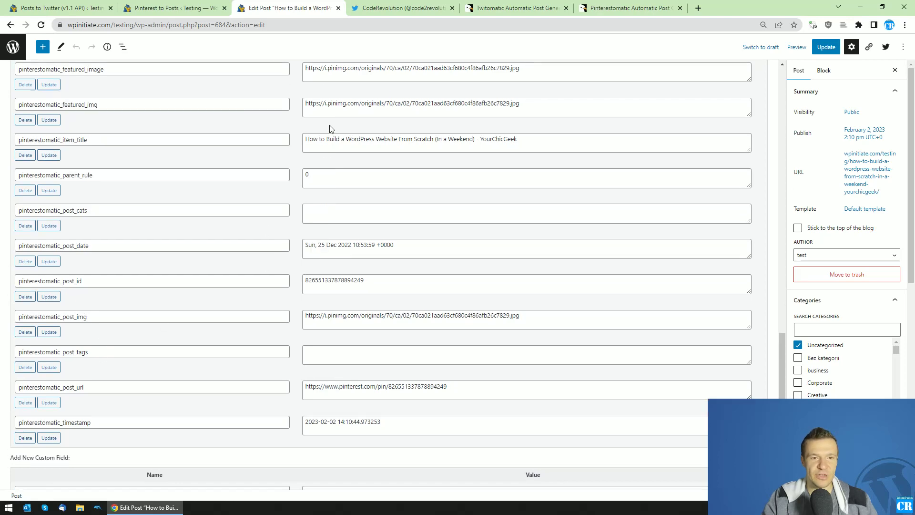
scroll(323, 161, down, 5)
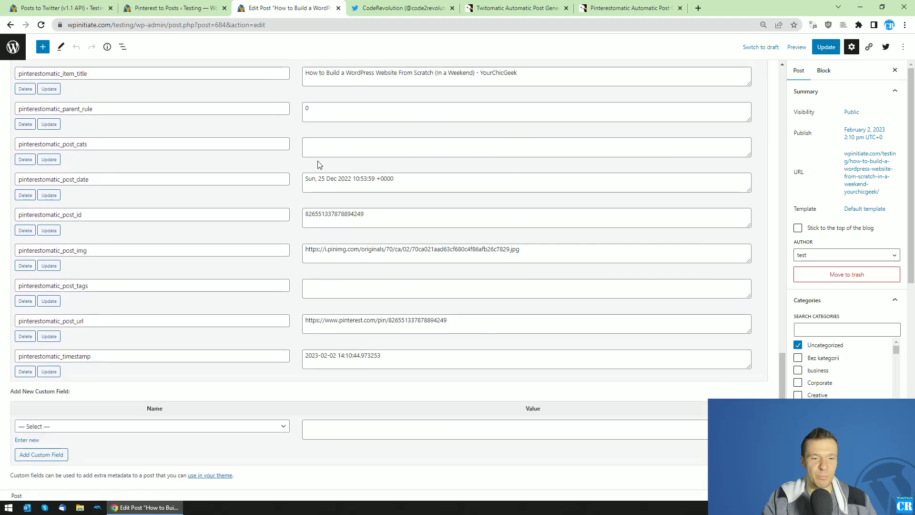
- Examine the name and stored link of the pinterestomatic_post_url custom field
double_click(58, 323)
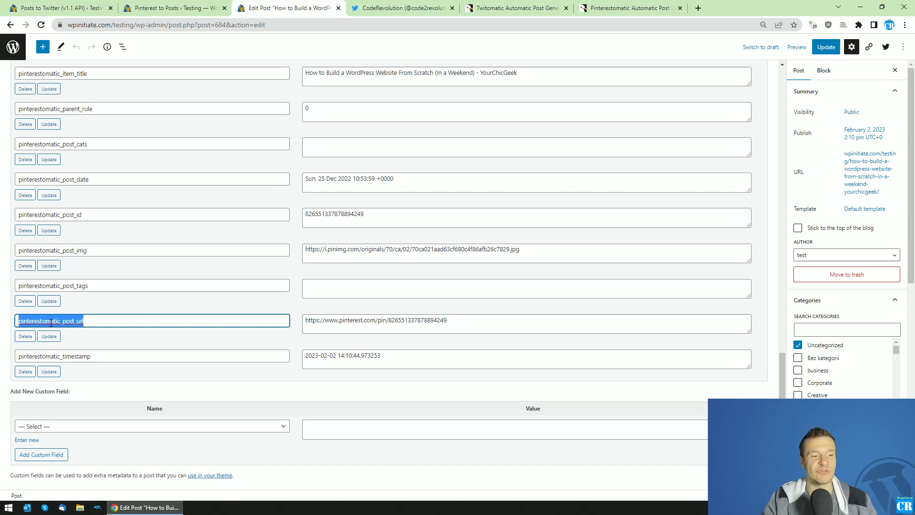
click(87, 321)
click(62, 321)
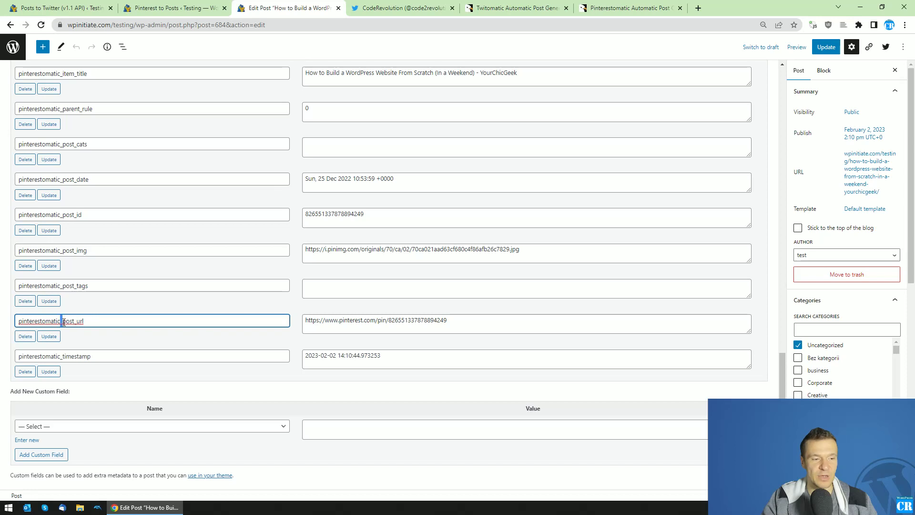
click(95, 320)
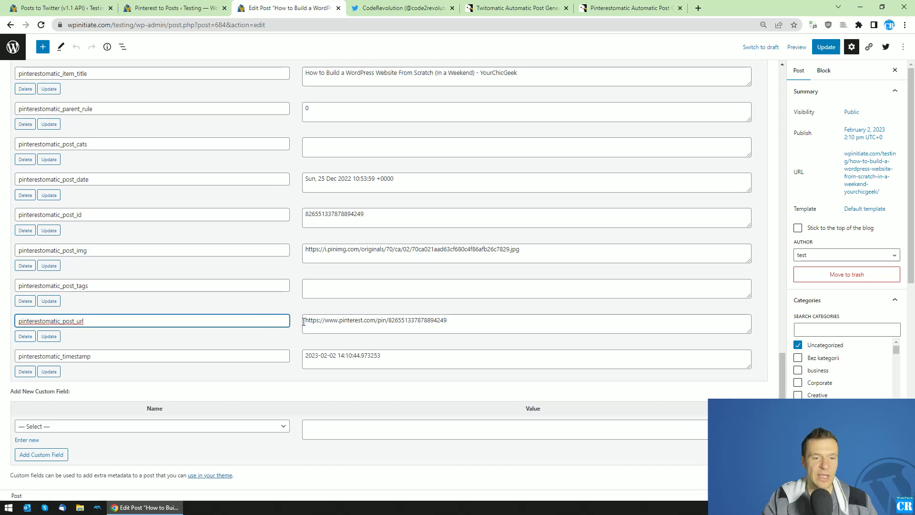
triple_click(324, 321)
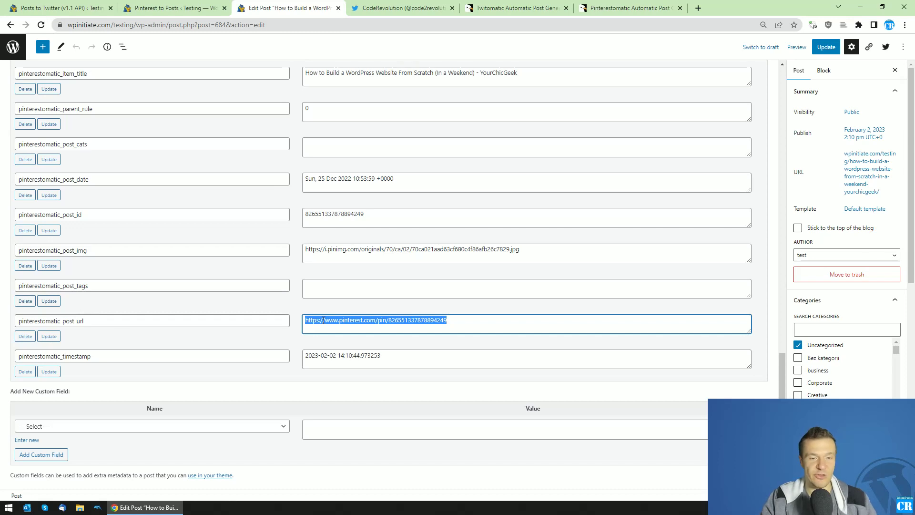
click(270, 321)
key(Tab)
triple_click(277, 316)
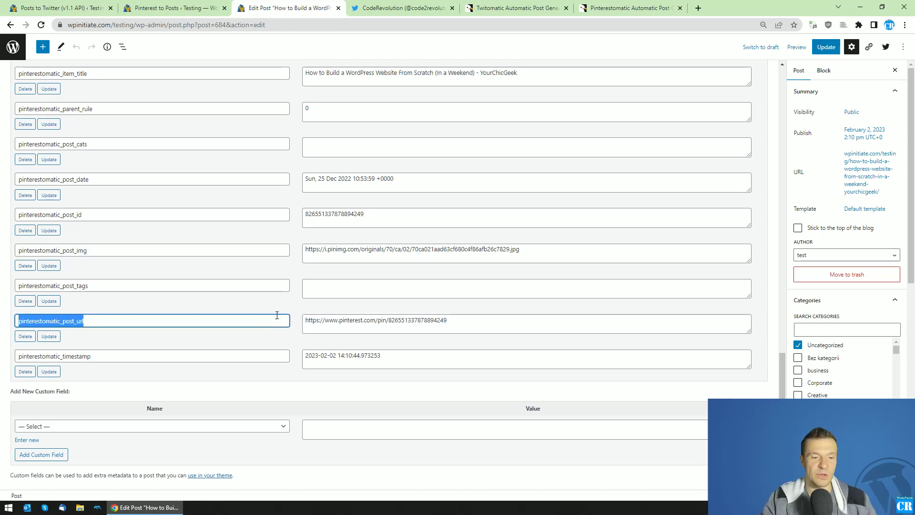
click(326, 319)
double_click(321, 321)
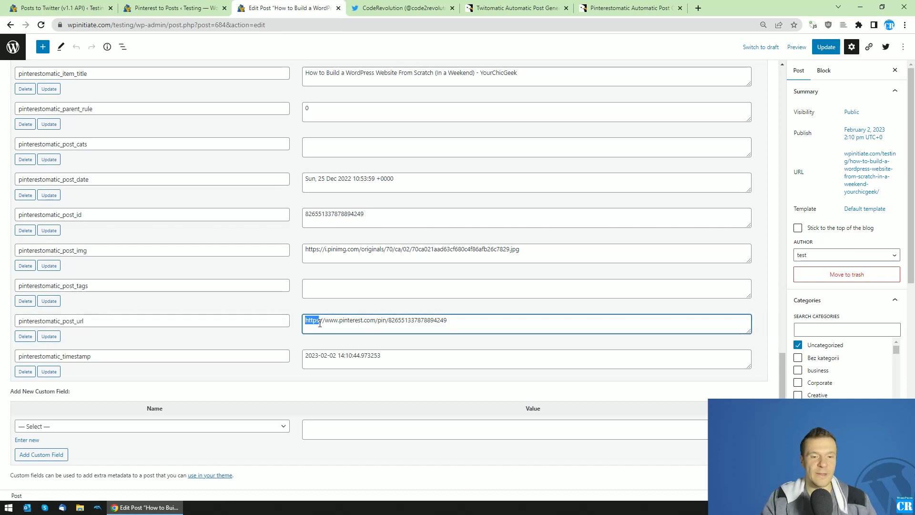
triple_click(320, 323)
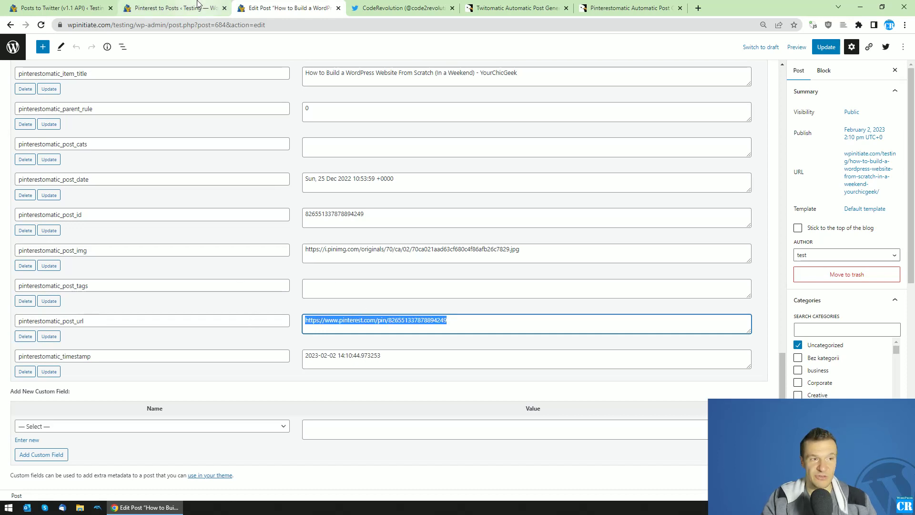
click(87, 4)
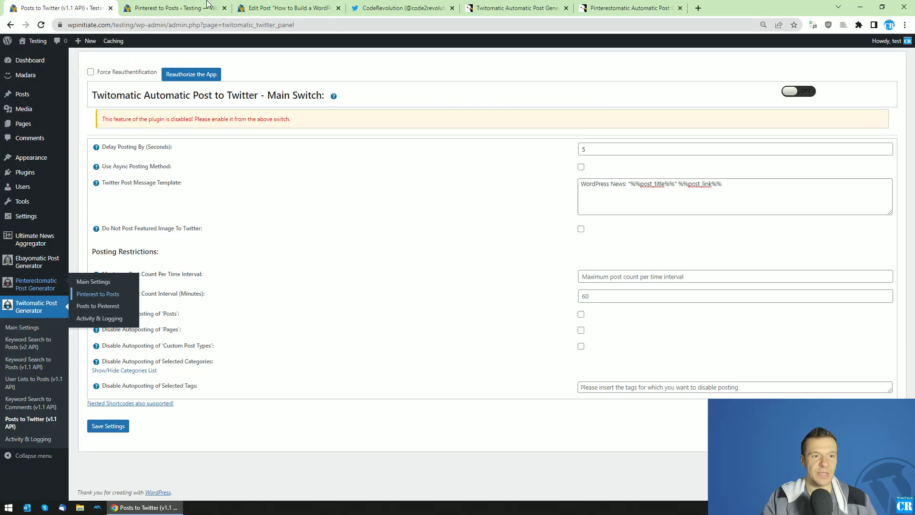
click(278, 6)
scroll(204, 142, up, 20)
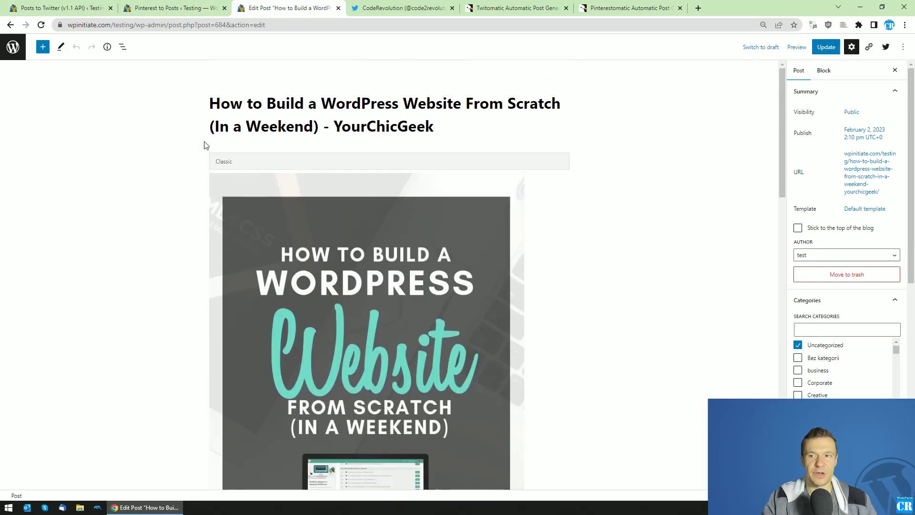
- Open the posts list and the installed plugins in separate tabs, activate the Classic Editor plugin and close the plugins tab
click(13, 47)
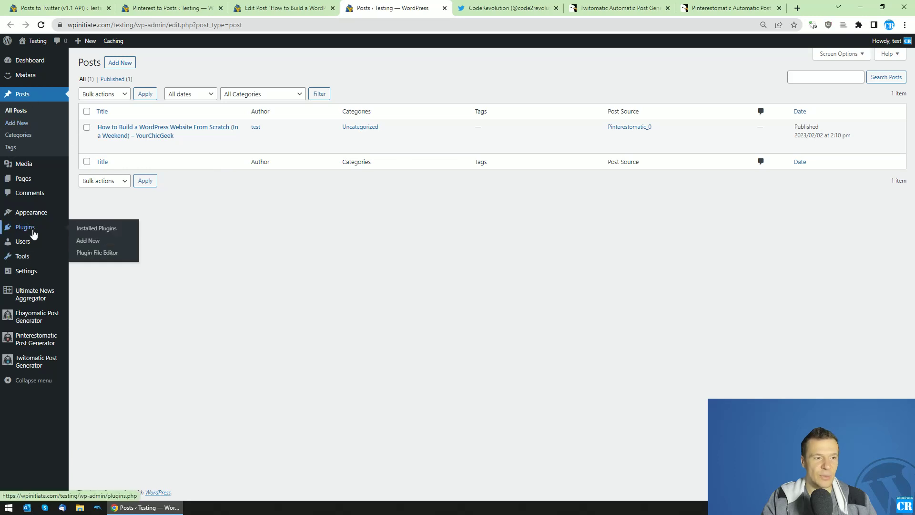
click(32, 233)
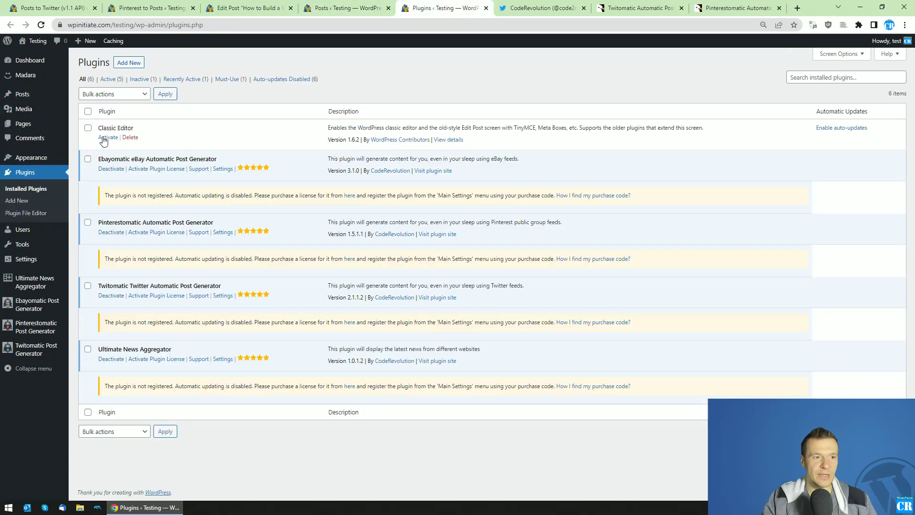
click(107, 138)
key(ctrl+w)
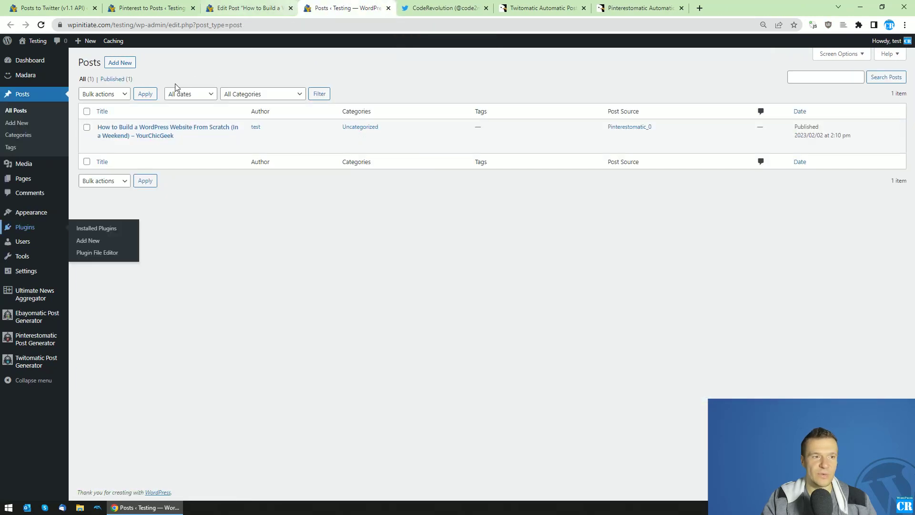
- Open the imported WordPress post in the classic editor and enable Custom Fields in its screen options
click(163, 127)
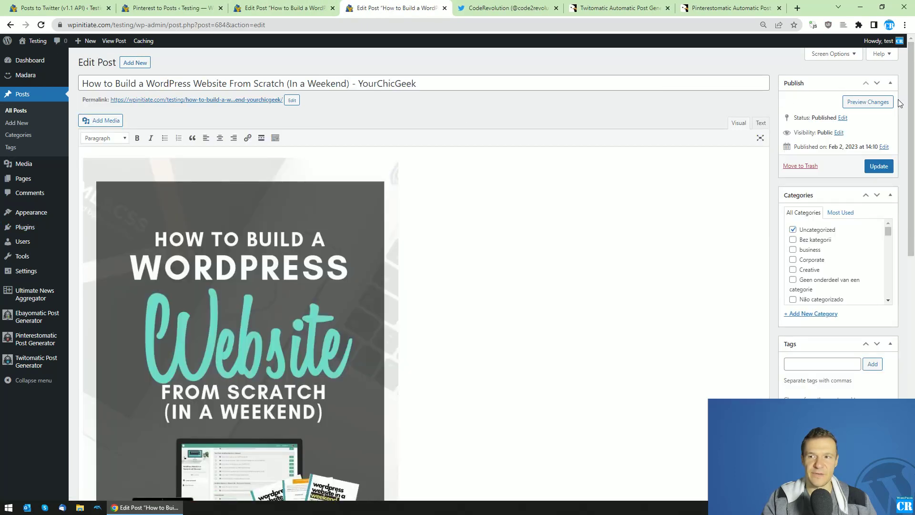
click(840, 55)
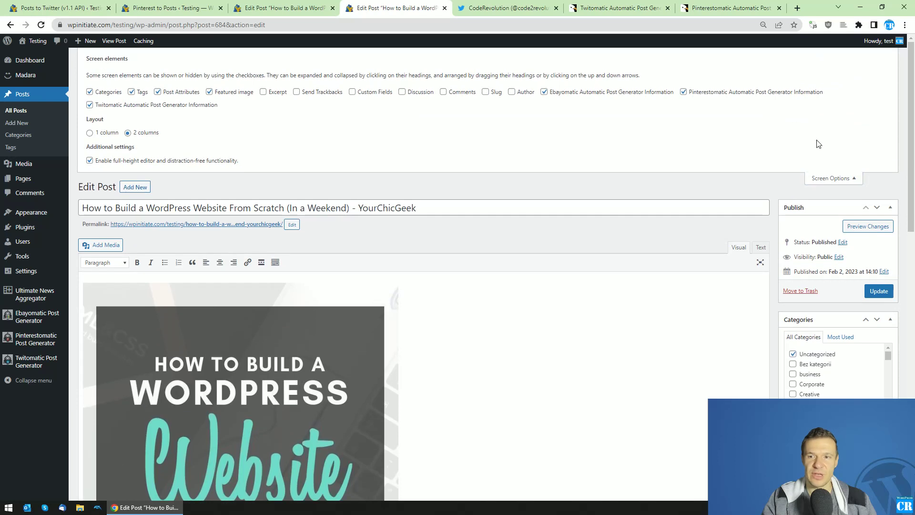
click(352, 92)
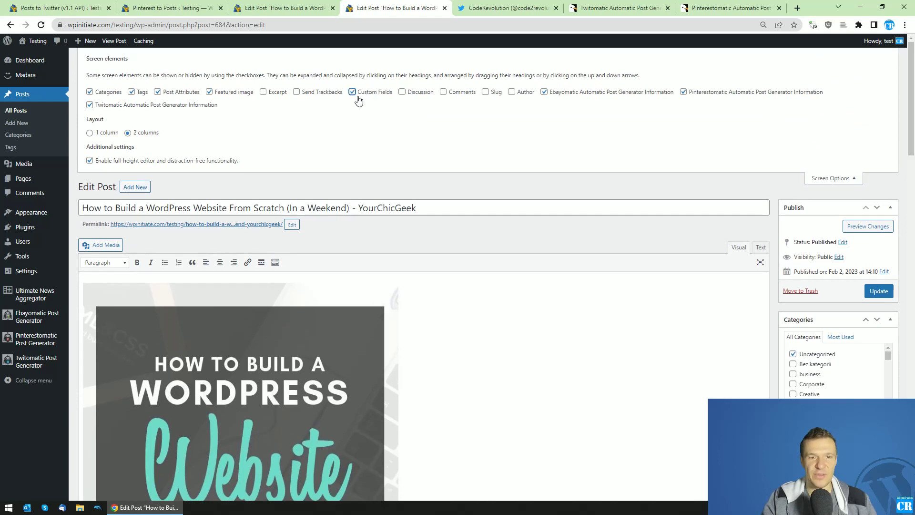
click(830, 178)
- Copy the field name pinterestomatic_post_url from the post's Custom Fields list
scroll(271, 92, down, 15)
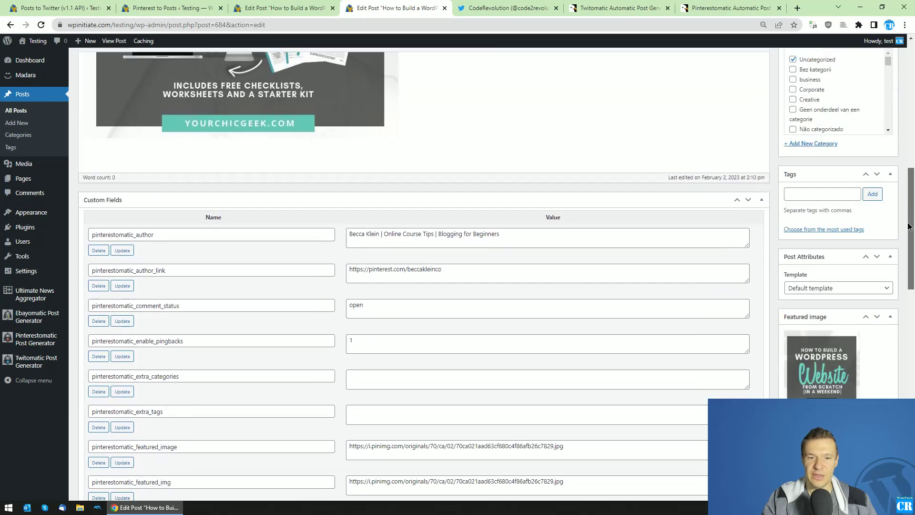
scroll(366, 173, down, 5)
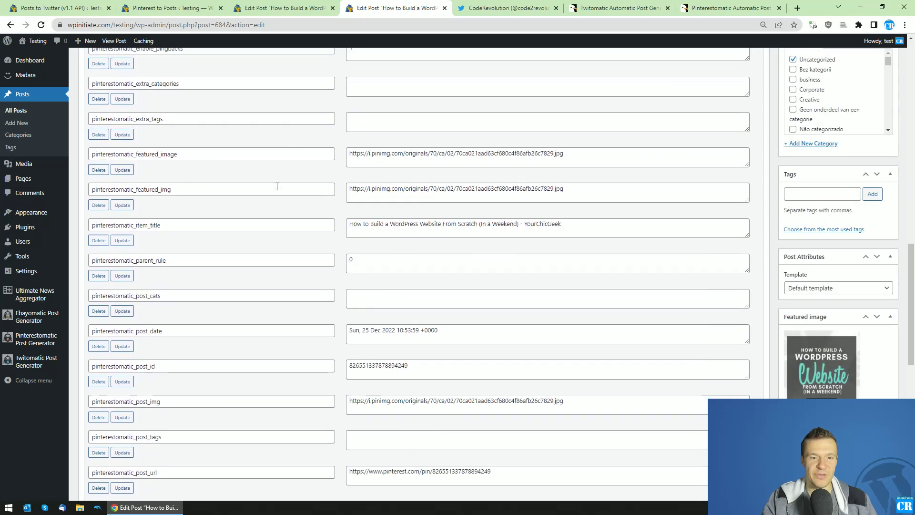
scroll(370, 197, up, 5)
scroll(370, 197, up, 2)
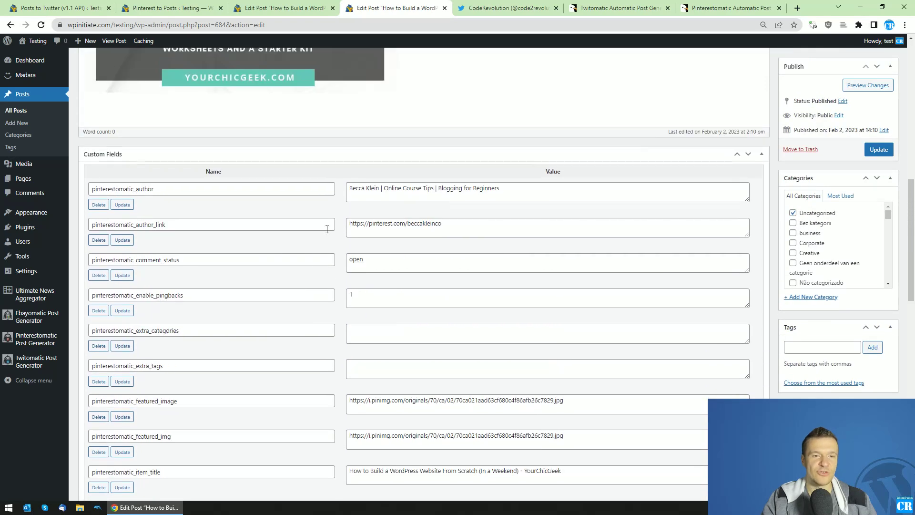
scroll(319, 225, down, 3)
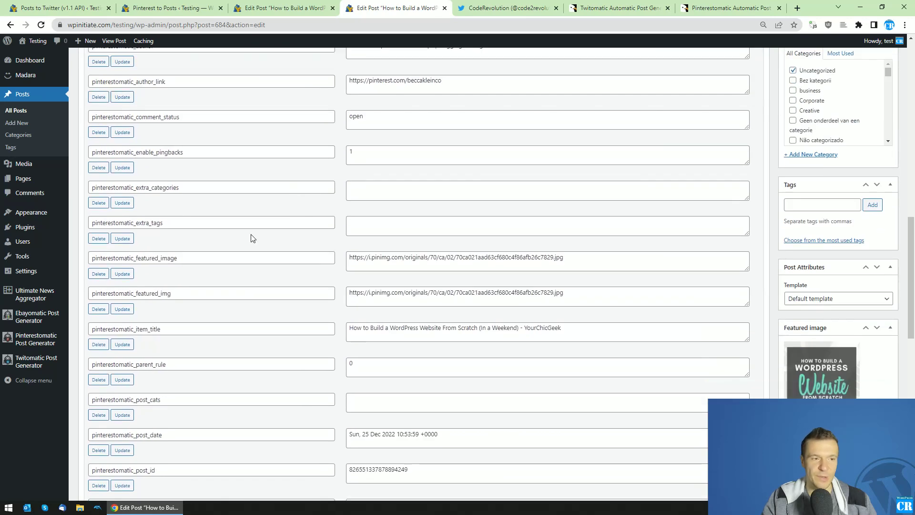
scroll(239, 238, down, 3)
scroll(286, 302, down, 2)
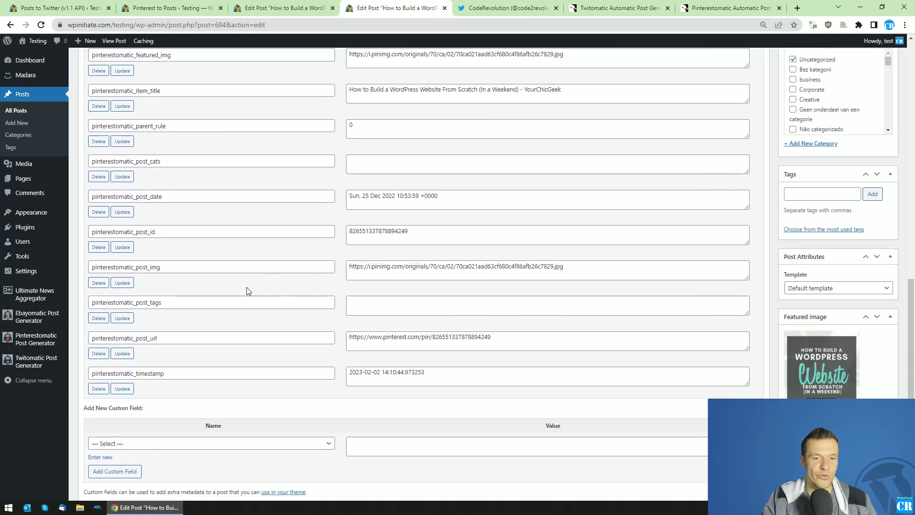
double_click(168, 335)
click(164, 338)
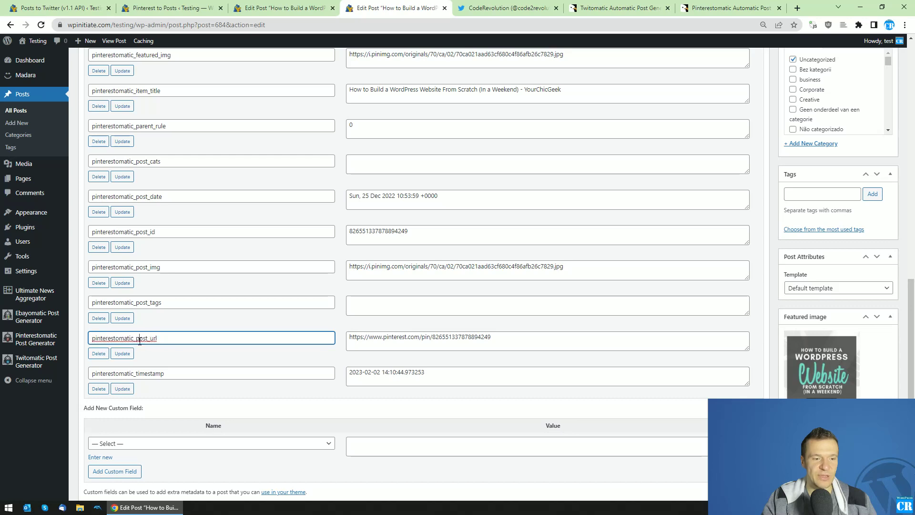
key(ctrl+a)
key(ctrl+c)
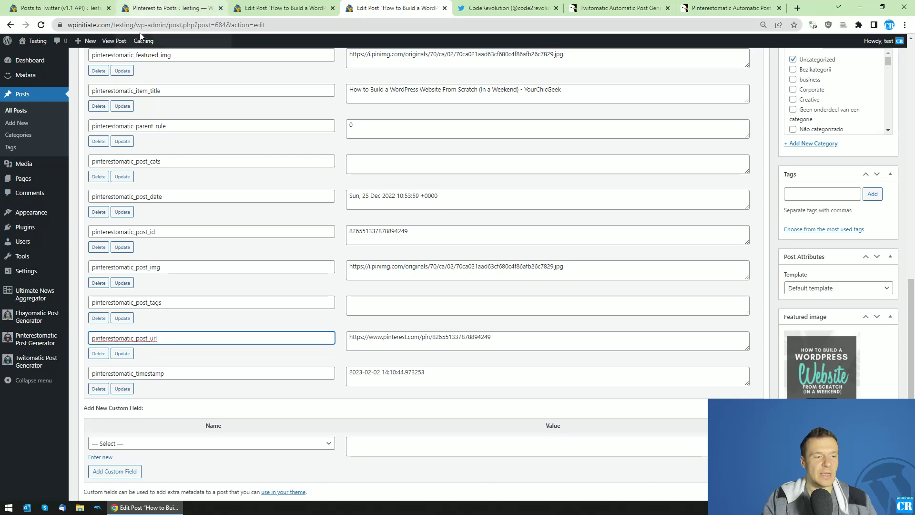
- Return to the Posts to Twitter settings and remove the %%post_link%% shortcode from the Twitter Post Message Template
click(102, 6)
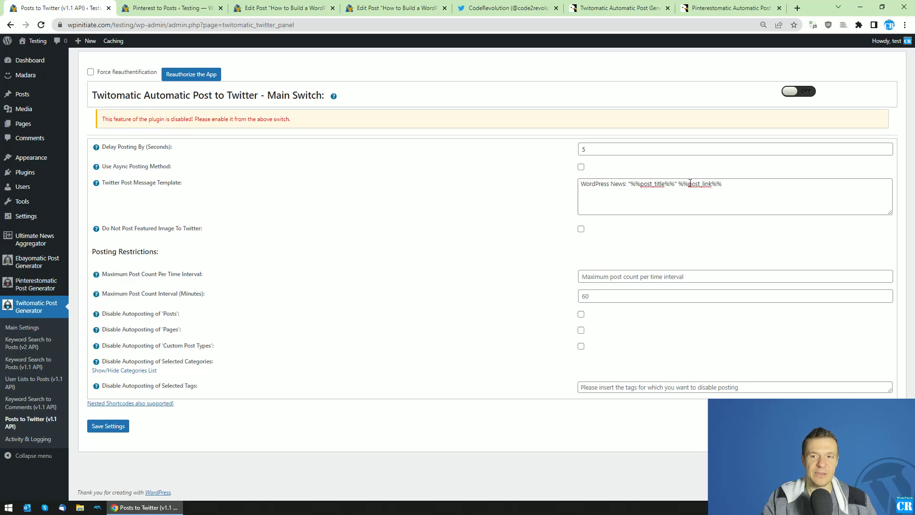
drag(679, 184, 722, 184)
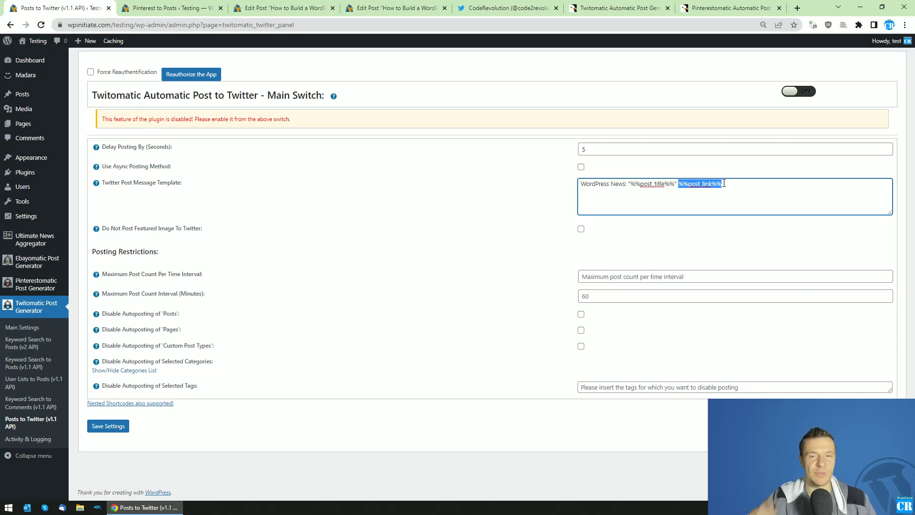
click(662, 184)
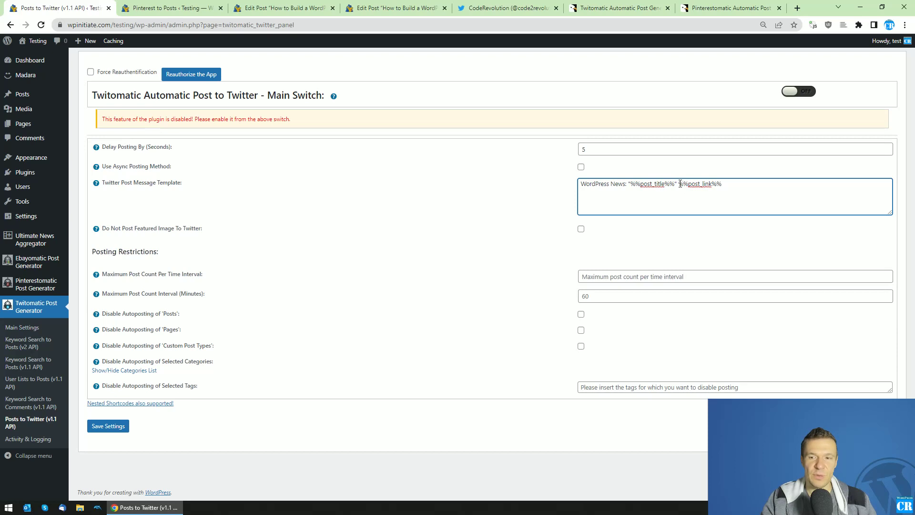
drag(683, 184, 716, 185)
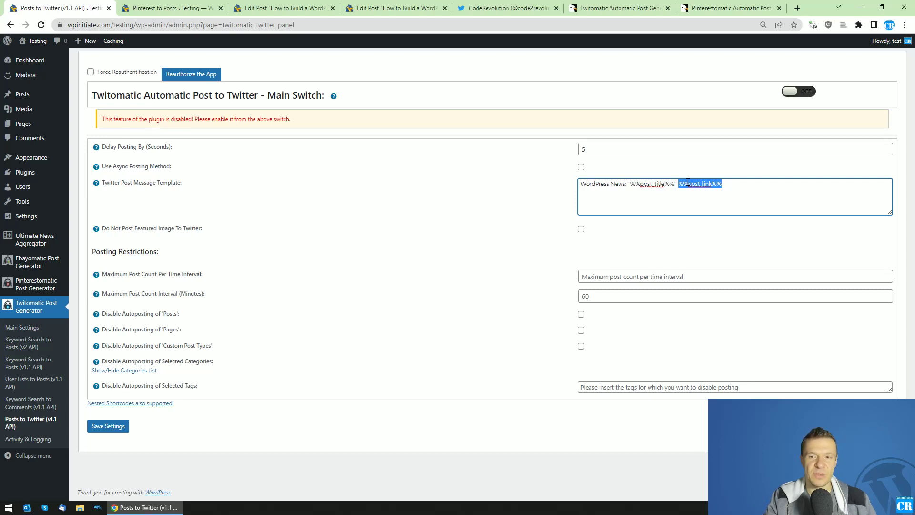
key(BackSpace)
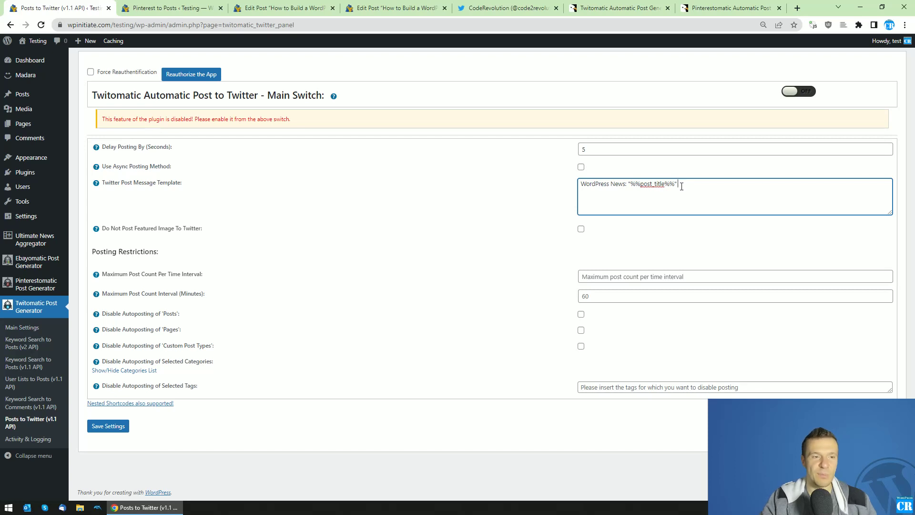
- Copy the %%meta_<SLUG_OF_THE_POST_META>%% shortcode from the template's help text and append it to the Twitter Post Message Template after "%%post_title%%"
mouse_move(97, 185)
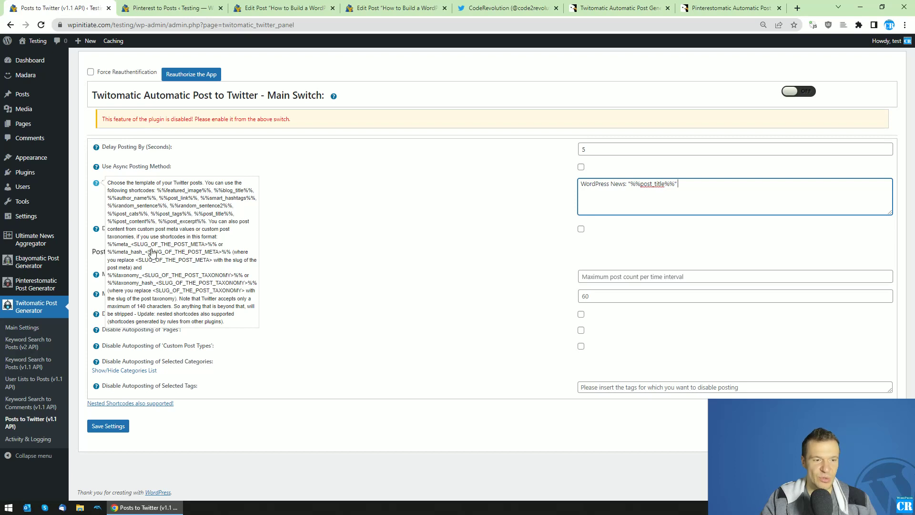
drag(108, 244, 215, 251)
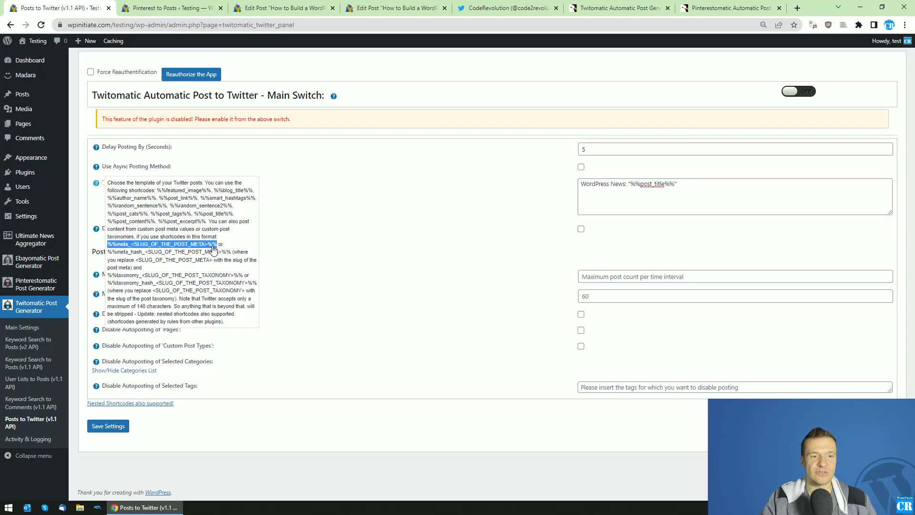
right_click(122, 248)
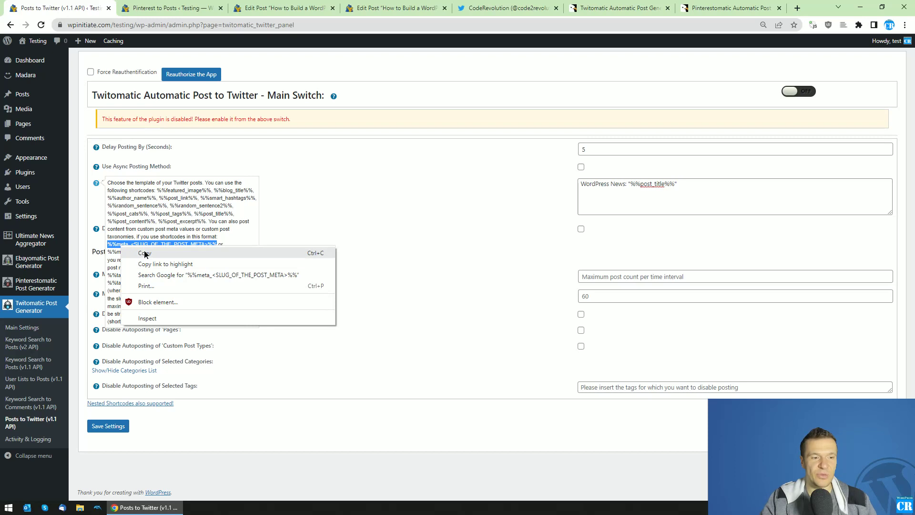
click(144, 251)
click(682, 184)
right_click(681, 185)
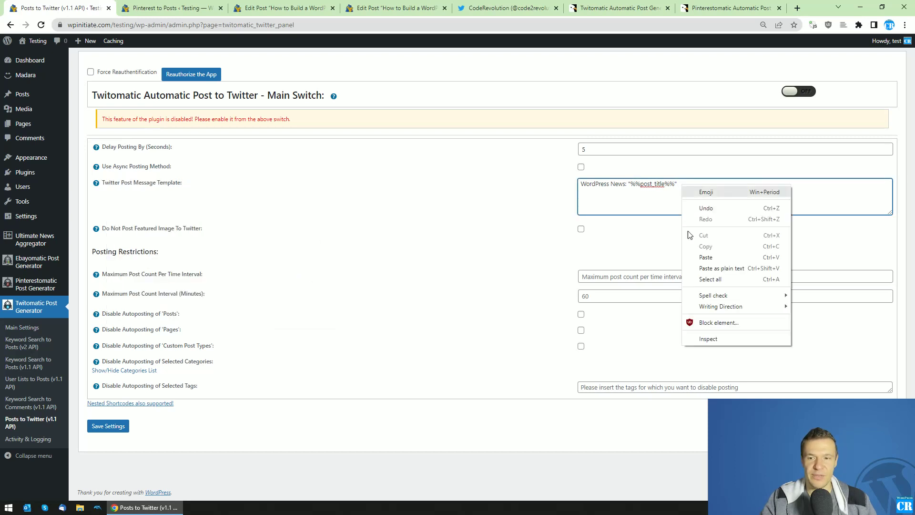
click(706, 257)
drag(681, 184, 793, 185)
click(689, 190)
drag(679, 184, 780, 185)
click(689, 185)
click(702, 188)
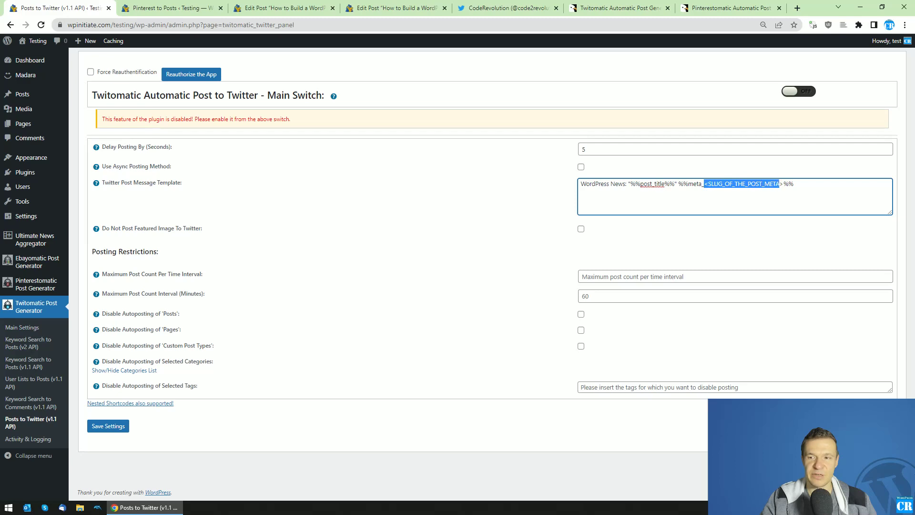
- Copy the field name pinterestomatic_post_url from the Custom Fields of the imported post in the block editor
click(292, 9)
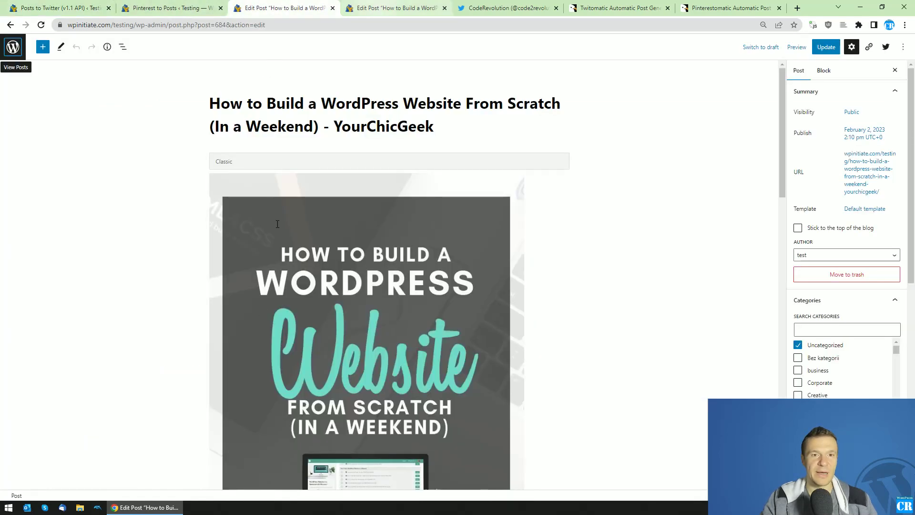
scroll(204, 225, down, 20)
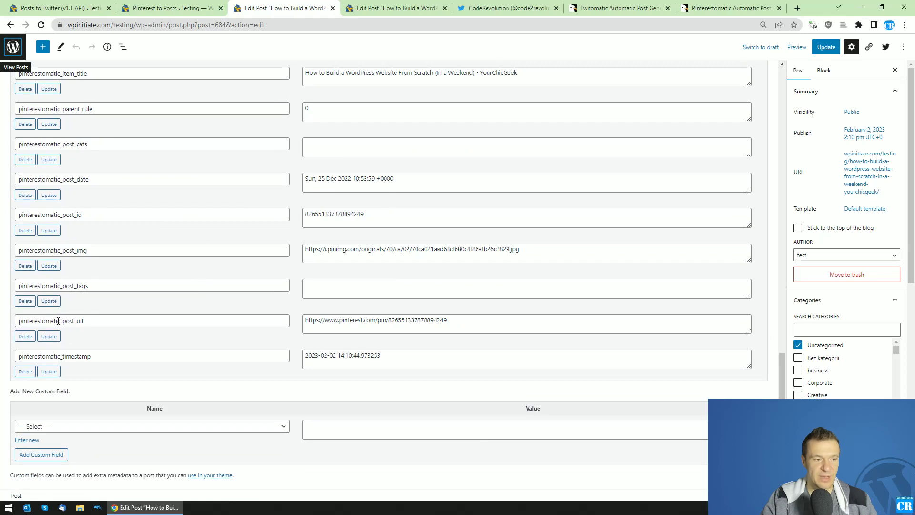
double_click(156, 323)
scroll(155, 325, up, 10)
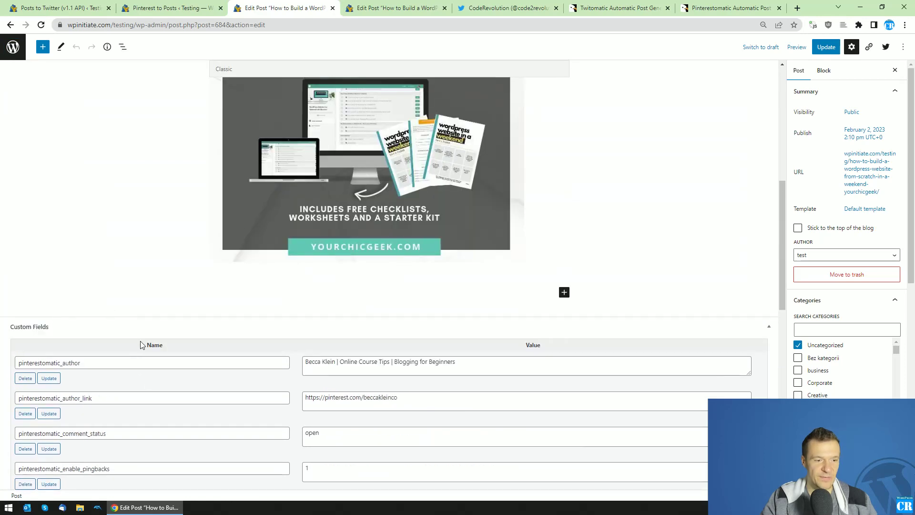
scroll(138, 341, down, 10)
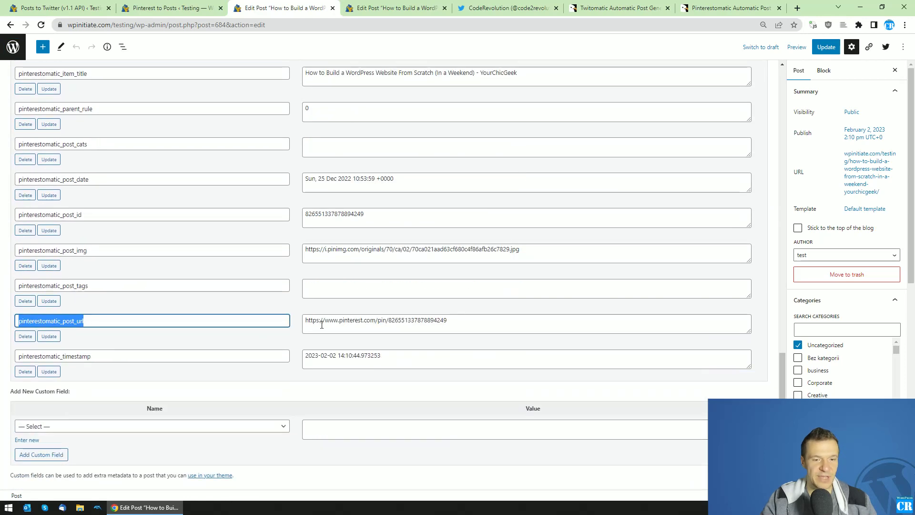
triple_click(322, 325)
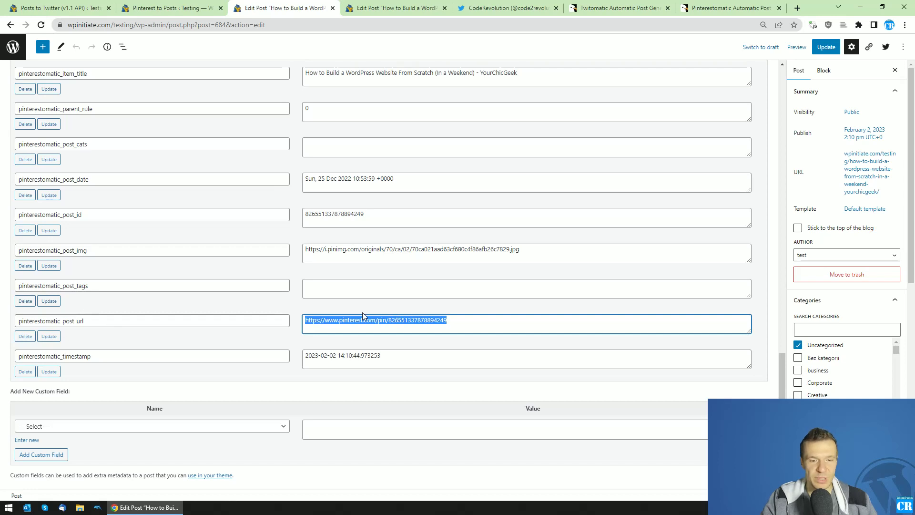
triple_click(57, 322)
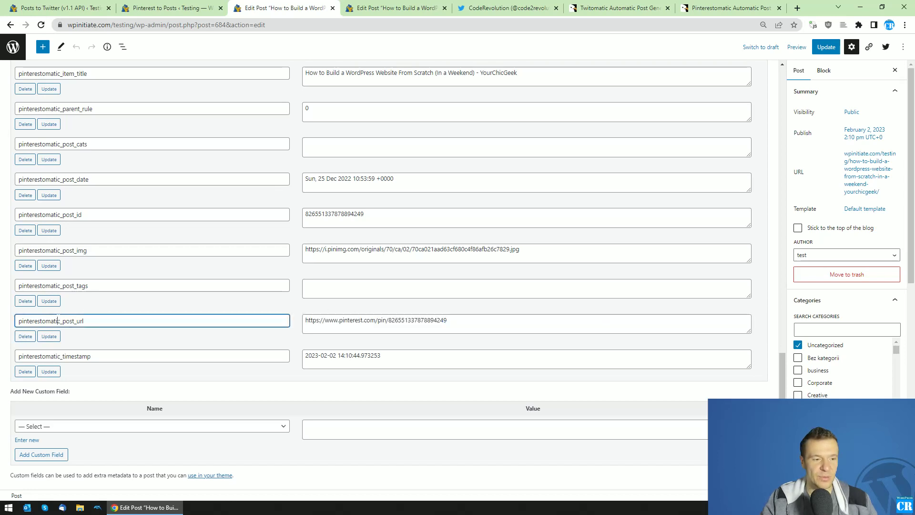
right_click(59, 323)
click(85, 360)
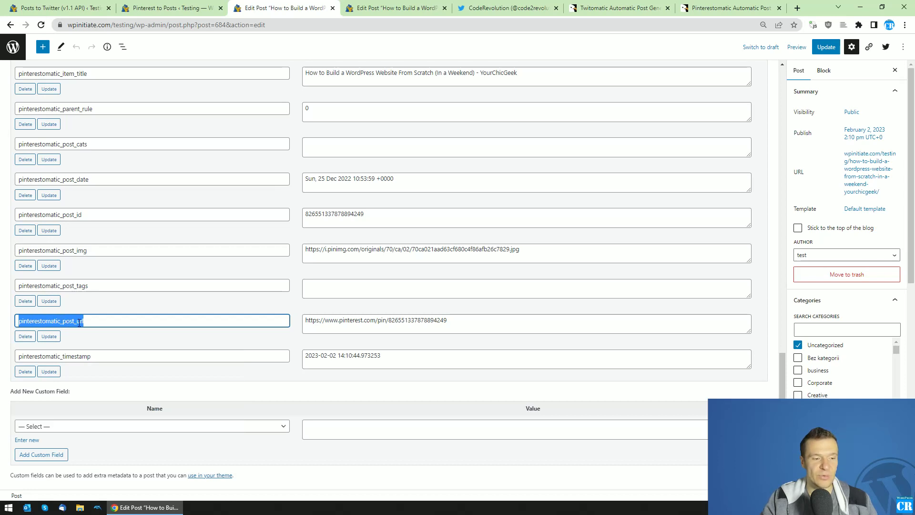
- Replace the <SLUG_OF_THE_POST_META> placeholder in the Twitter Post Message Template with pinterestomatic_post_url
click(153, 8)
click(95, 8)
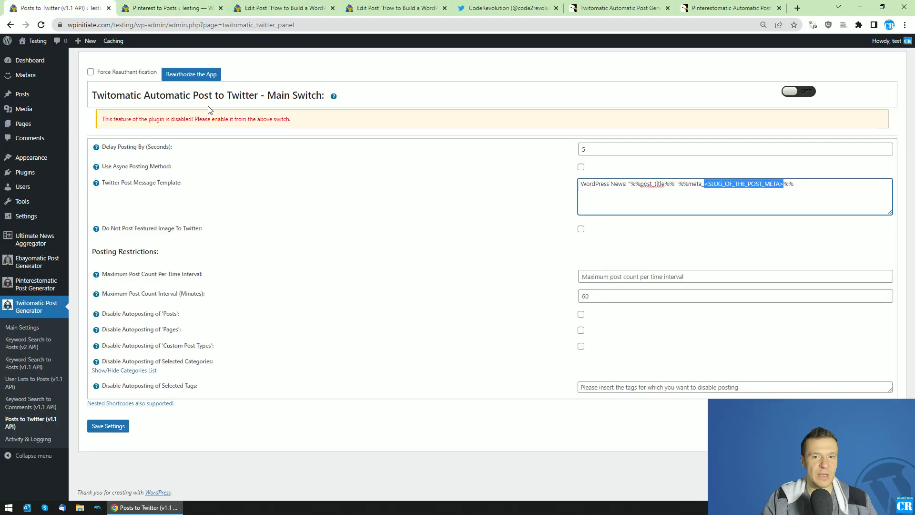
click(706, 185)
drag(709, 184, 783, 184)
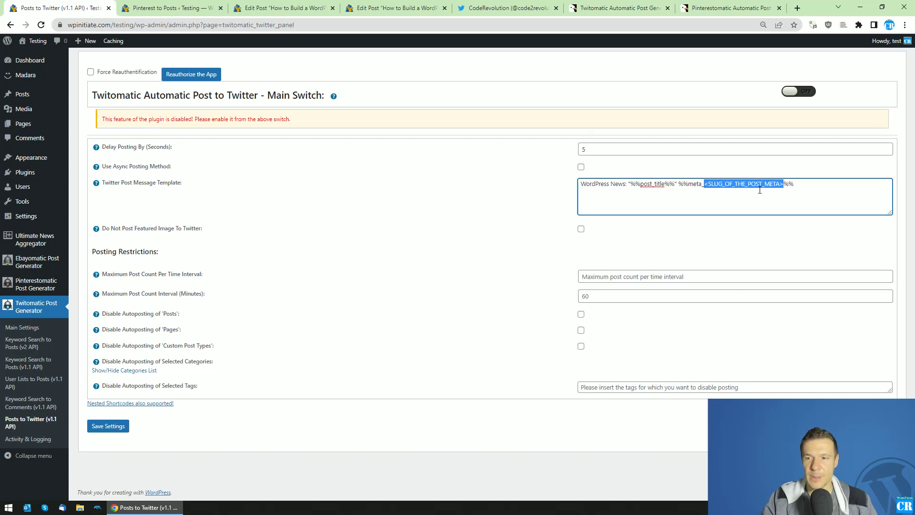
right_click(715, 184)
click(739, 221)
key(ctrl+v)
- Examine the complete %%meta_pinterestomatic_post_url%% shortcode in the Twitter Post Message Template
drag(705, 184, 768, 184)
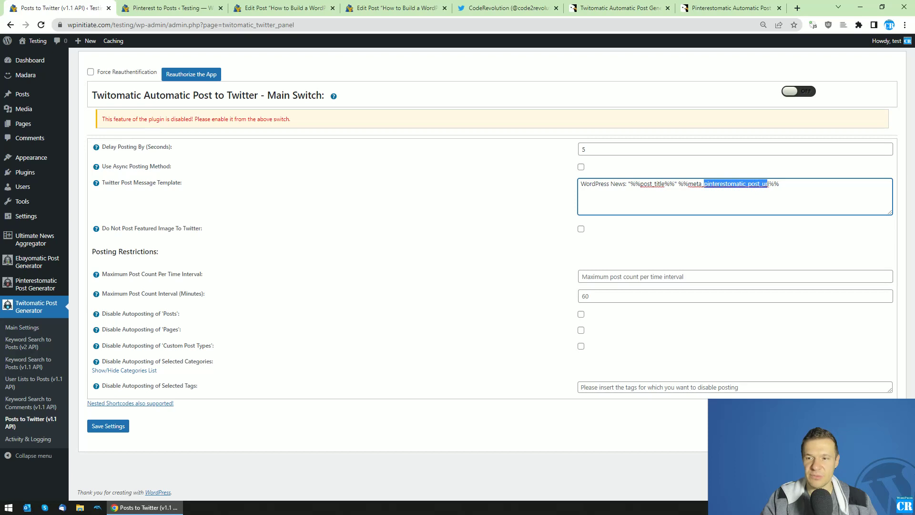
click(701, 185)
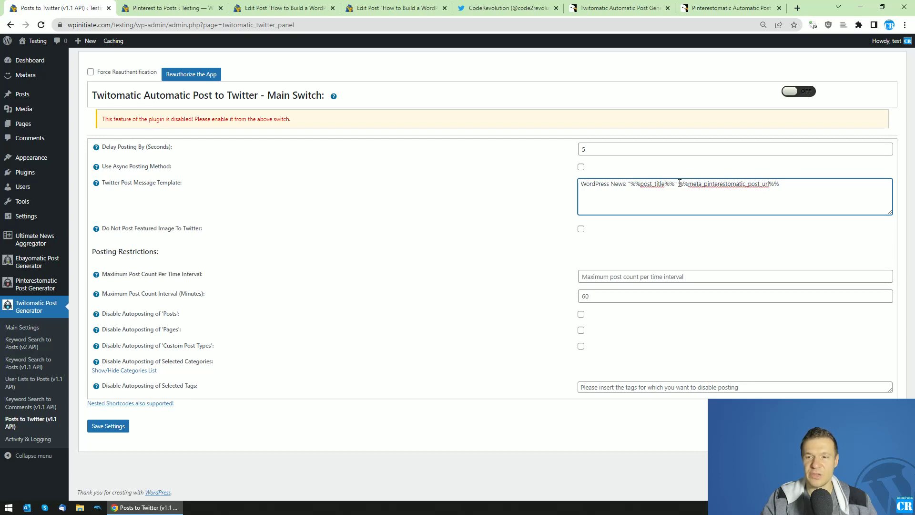
double_click(683, 184)
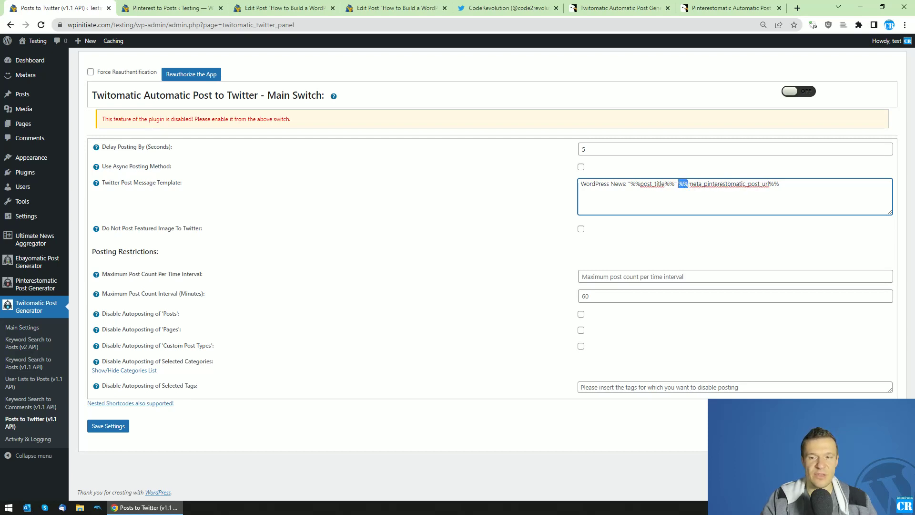
key(shift+Right)
key(shift+Right)
key(shift+Right)
key(shift+Right)
key(shift+Right)
key(shift+Right)
key(shift+Right)
key(shift+Right)
key(shift+Right)
key(shift+Right)
key(shift+Right)
key(shift+Right)
key(shift+Right)
key(shift+Right)
key(shift+Right)
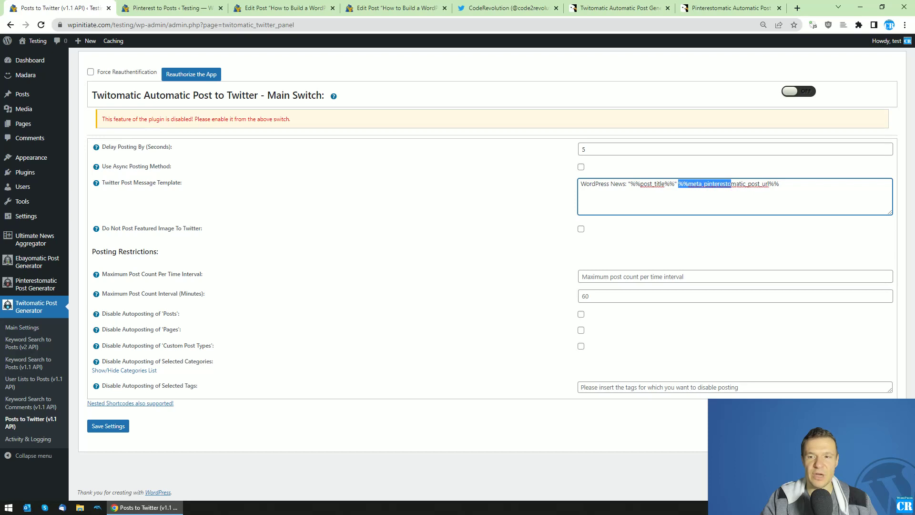
key(shift+Right)
key(shift+Right)
key(shift+Right)
key(shift+Right)
key(shift+Right)
key(shift+Right)
key(shift+Right)
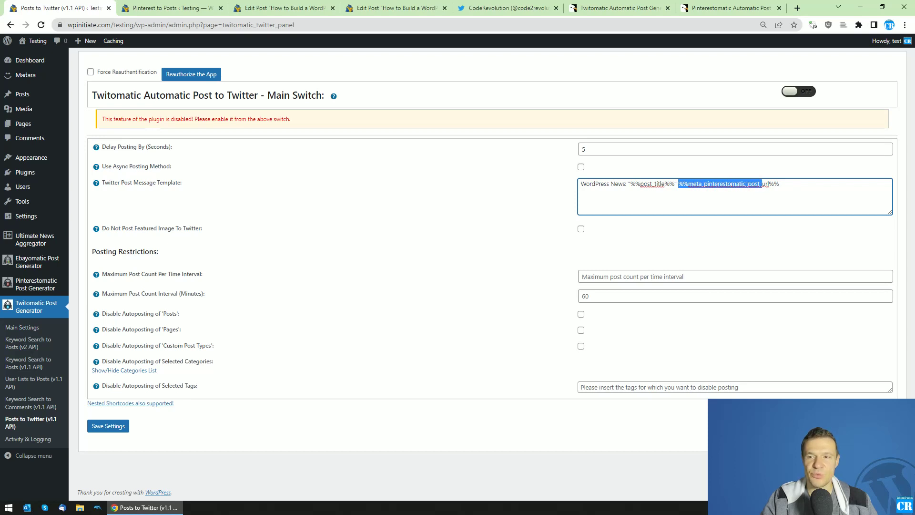
drag(762, 184, 779, 184)
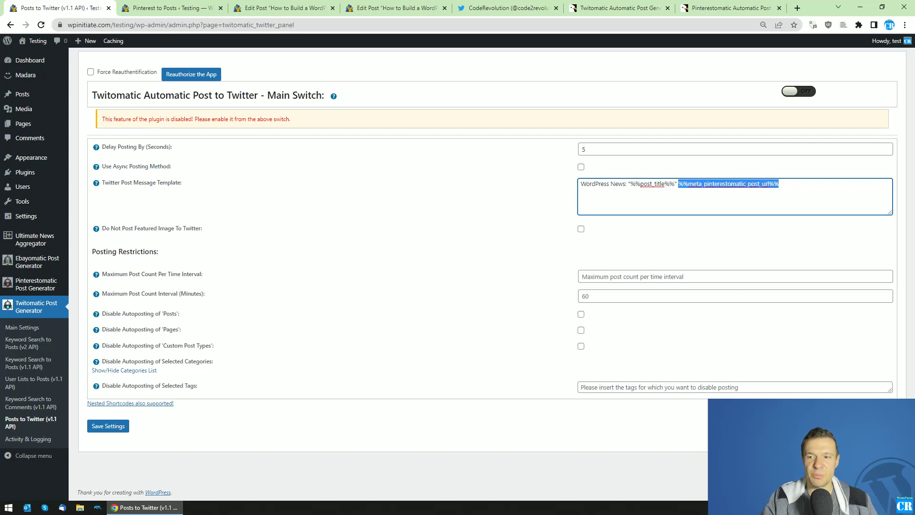
click(713, 185)
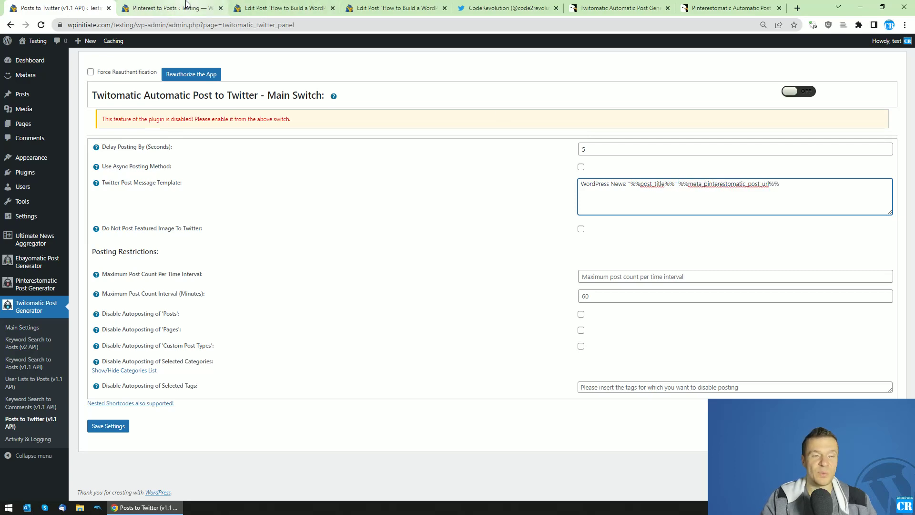
- Look through the imported post's Custom Fields for other Pinterestomatic values usable in the tweet template
click(281, 8)
scroll(96, 186, up, 5)
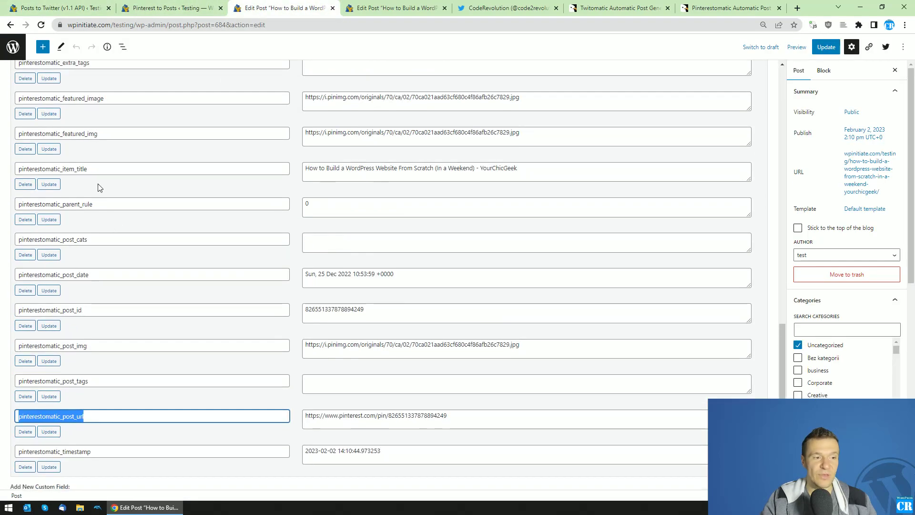
scroll(76, 152, down, 3)
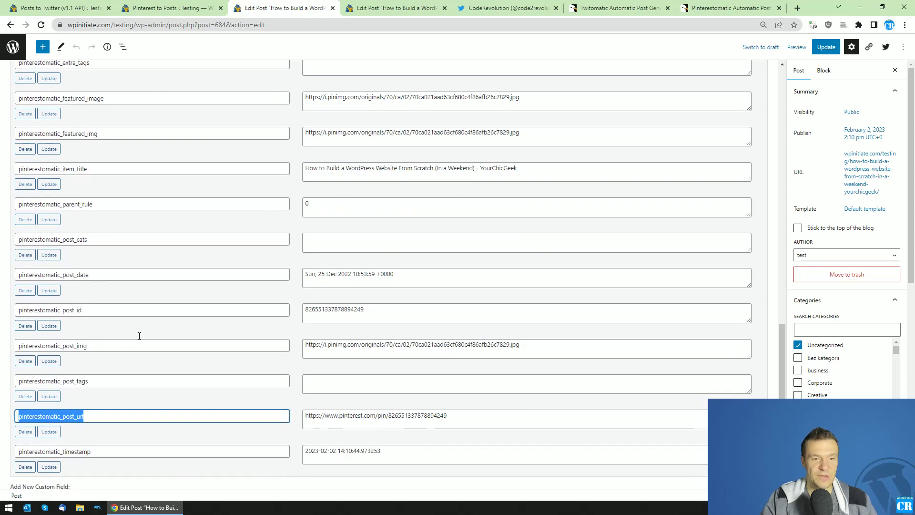
scroll(139, 333, up, 6)
scroll(143, 128, down, 3)
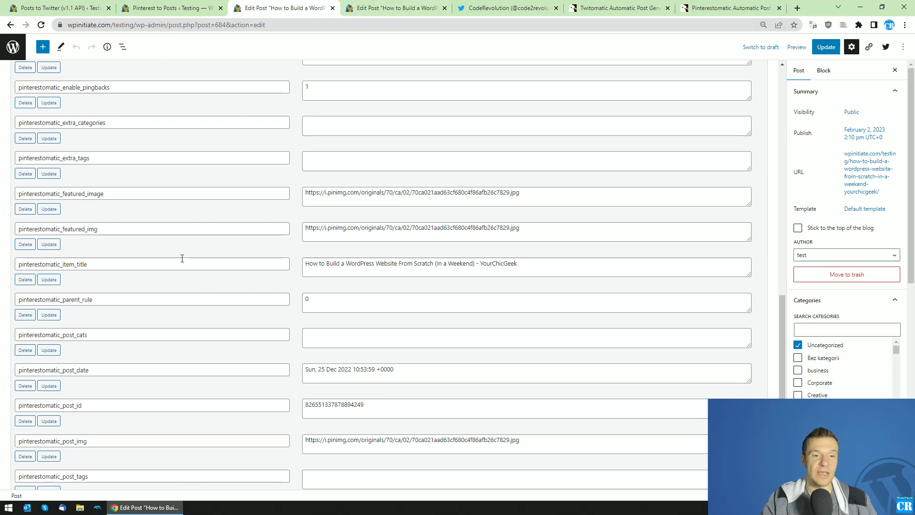
scroll(193, 290, up, 8)
scroll(193, 290, up, 4)
scroll(194, 292, down, 11)
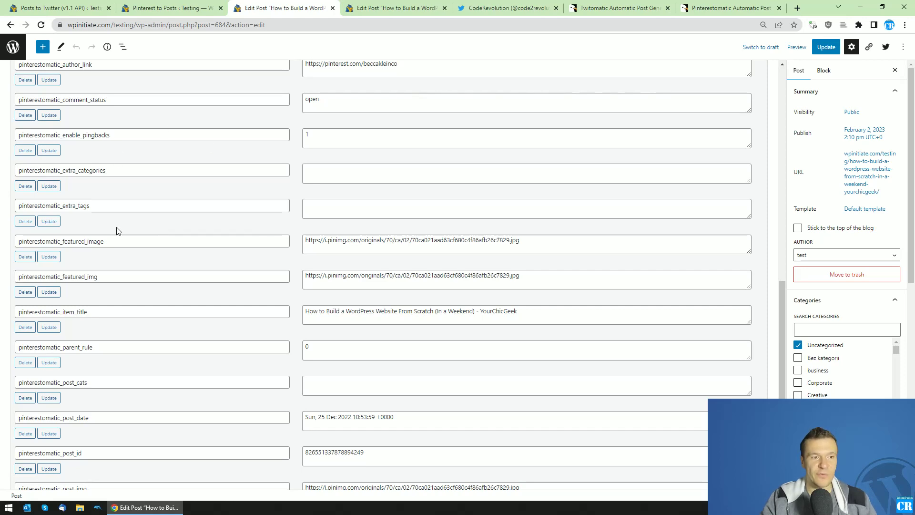
scroll(117, 230, down, 3)
scroll(125, 241, down, 2)
- Compare the pinterestomatic_post_url slug in the tweet template with the custom field name on the imported post
click(138, 5)
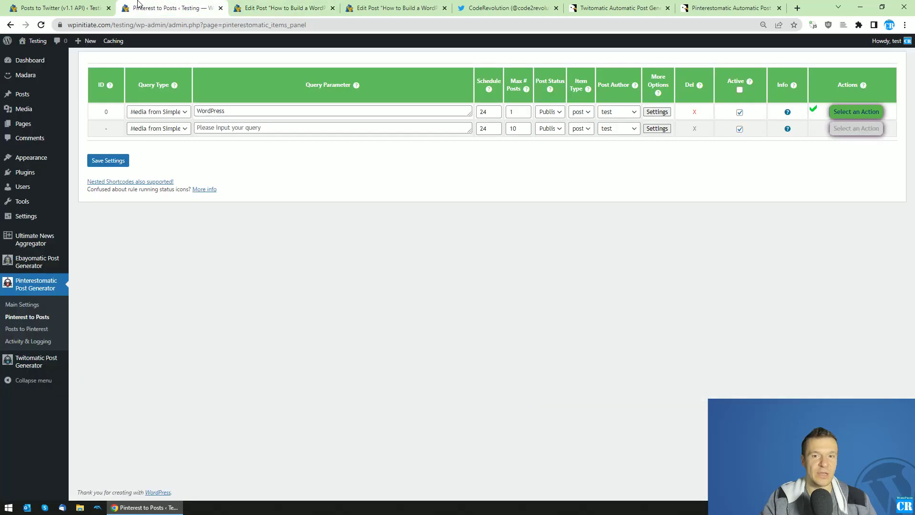
key(ctrl+Page_Up)
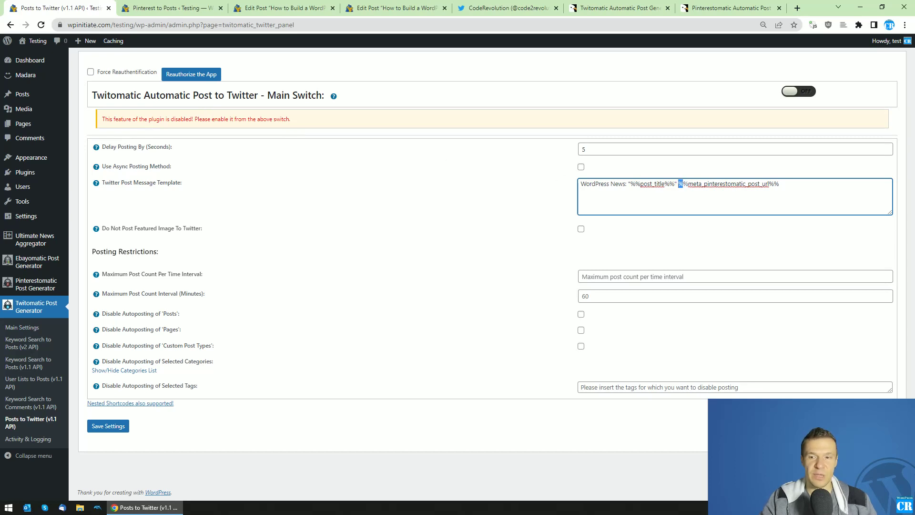
drag(683, 184, 769, 185)
click(712, 185)
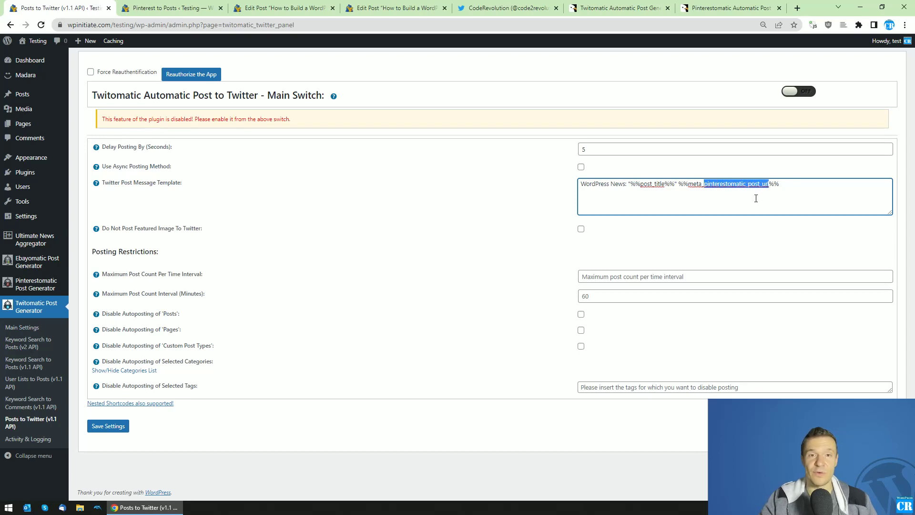
click(289, 9)
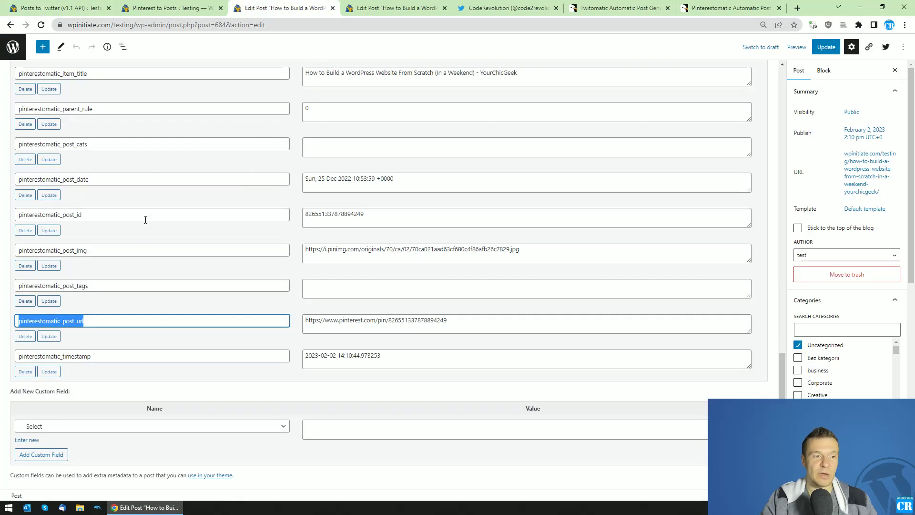
scroll(147, 190, up, 2)
click(100, 4)
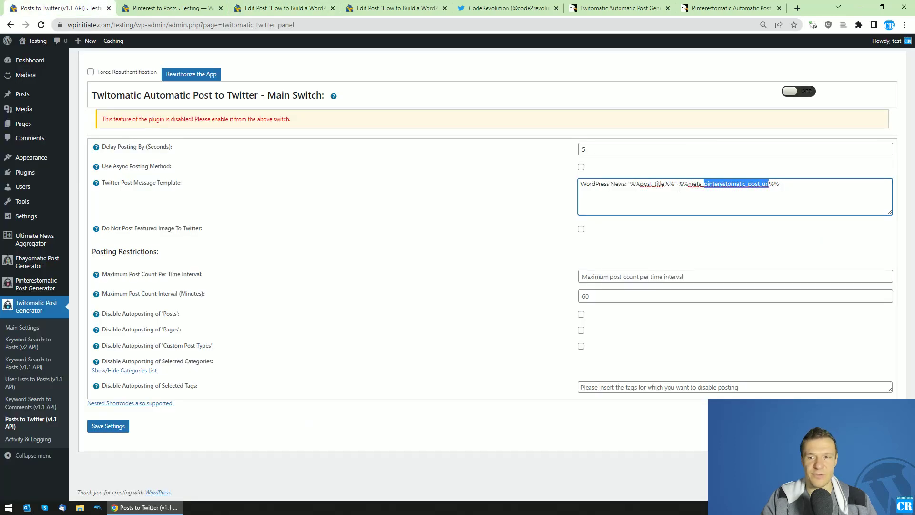
- Review the %%meta_pinterestomatic_post_url%% shortcode in the Twitter Post Message Template together with the Delay Posting By (Seconds) setting
drag(679, 184, 777, 185)
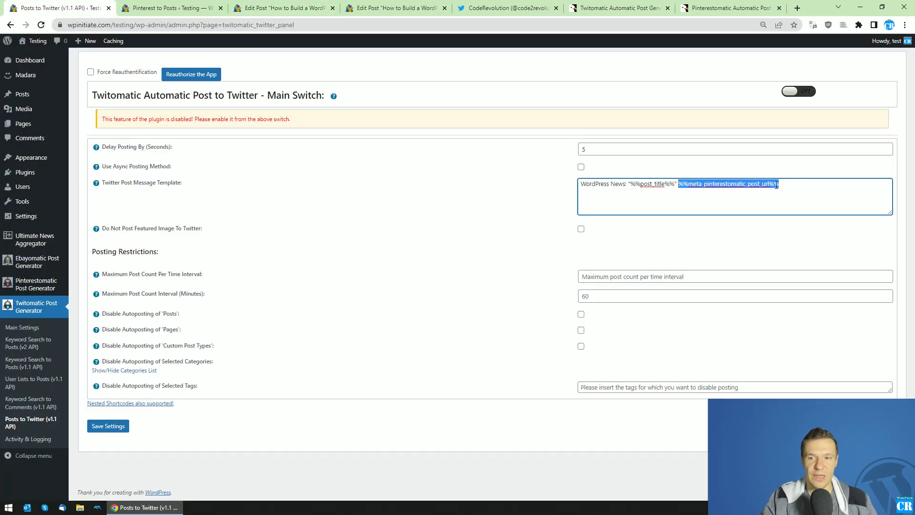
click(354, 181)
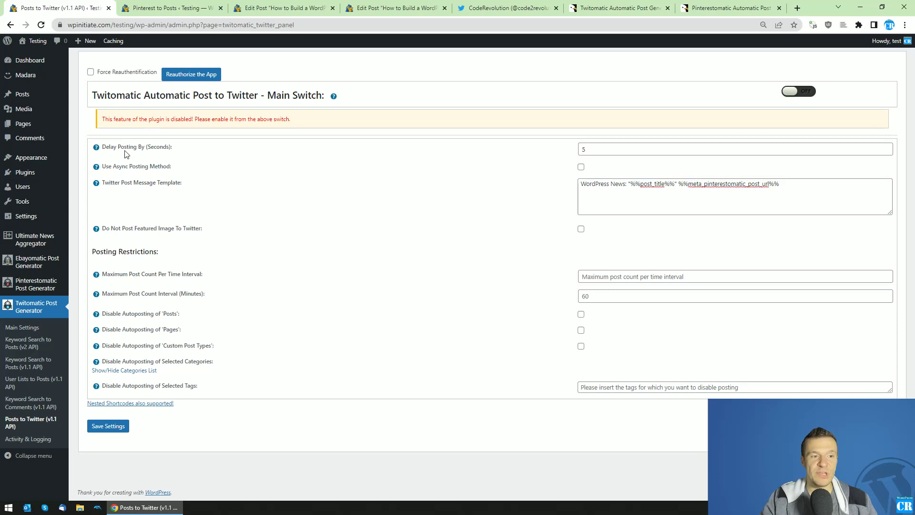
drag(103, 146, 145, 147)
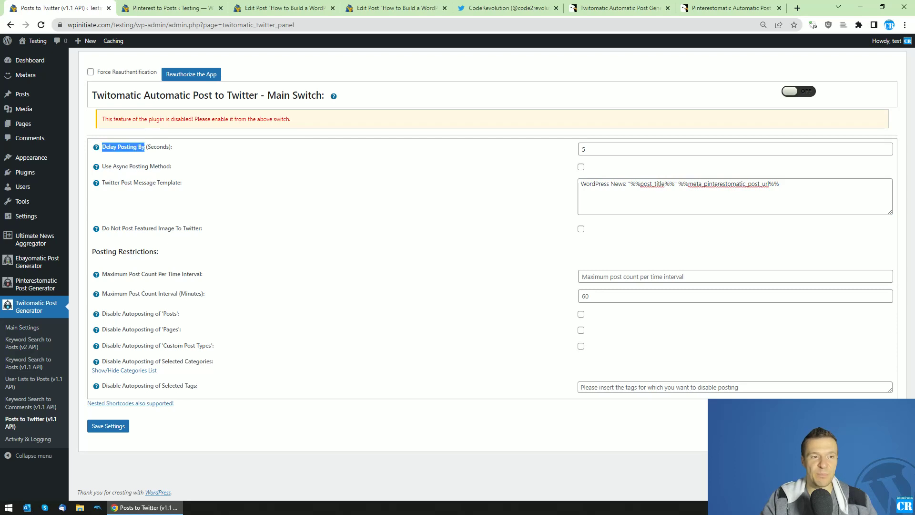
drag(587, 150, 573, 152)
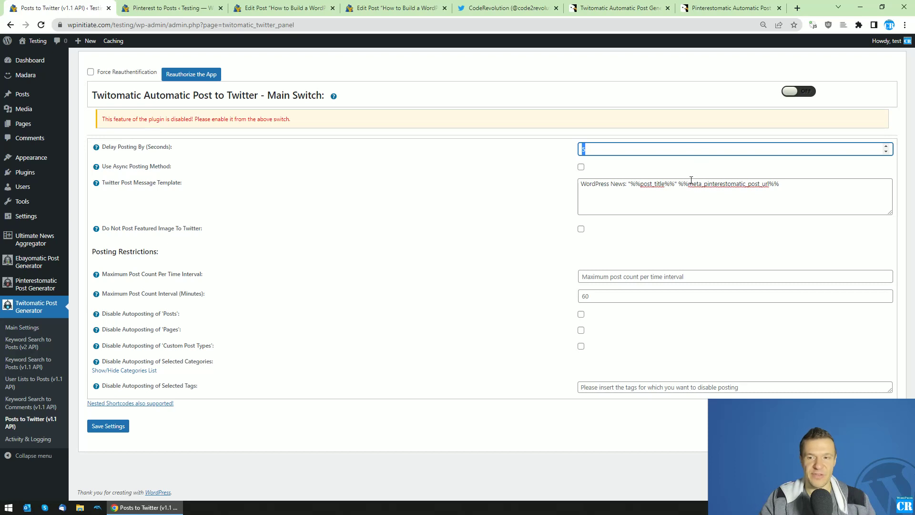
drag(688, 184, 706, 184)
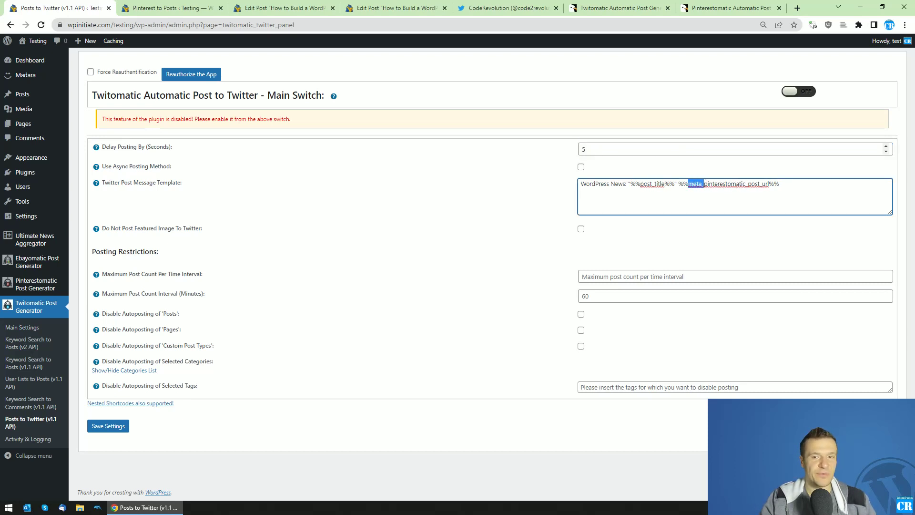
double_click(583, 149)
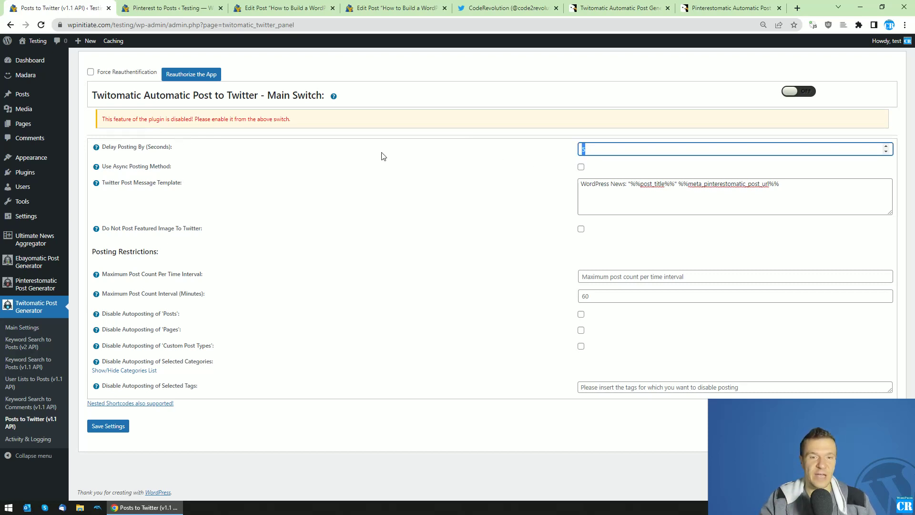
drag(102, 147, 141, 148)
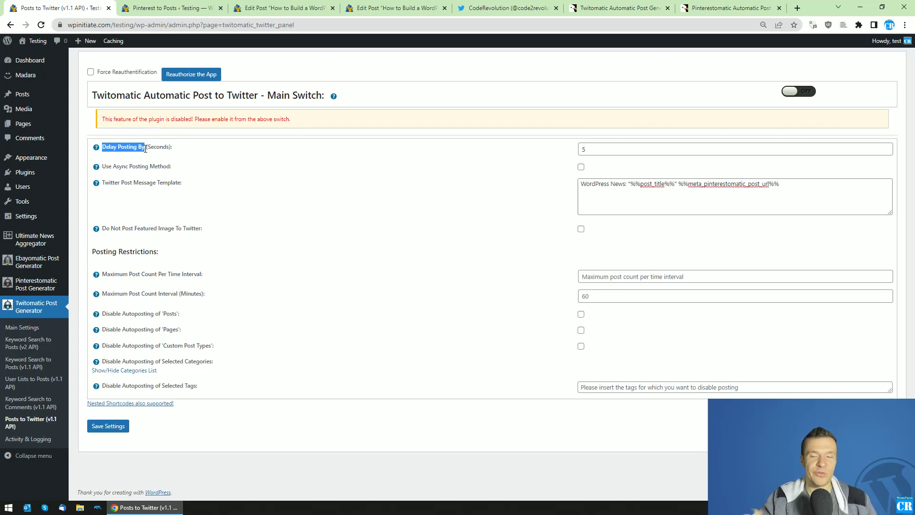
drag(704, 184, 769, 184)
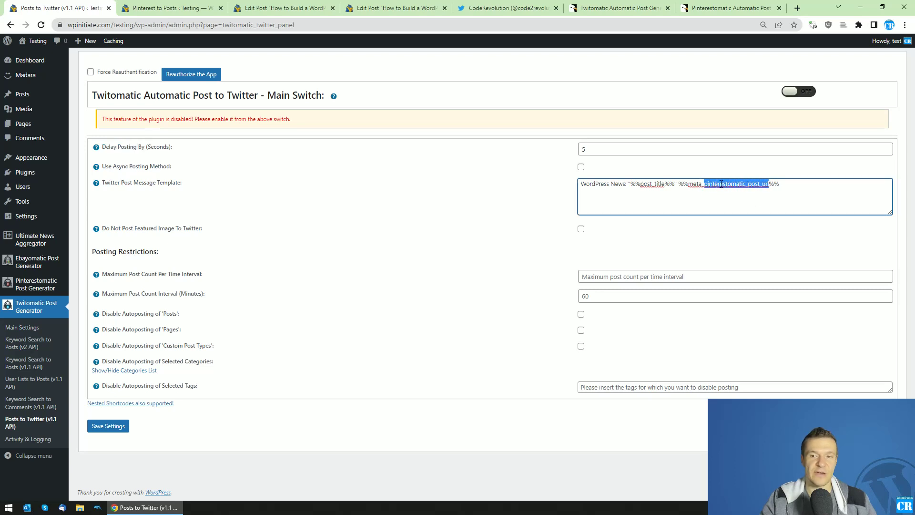
click(581, 187)
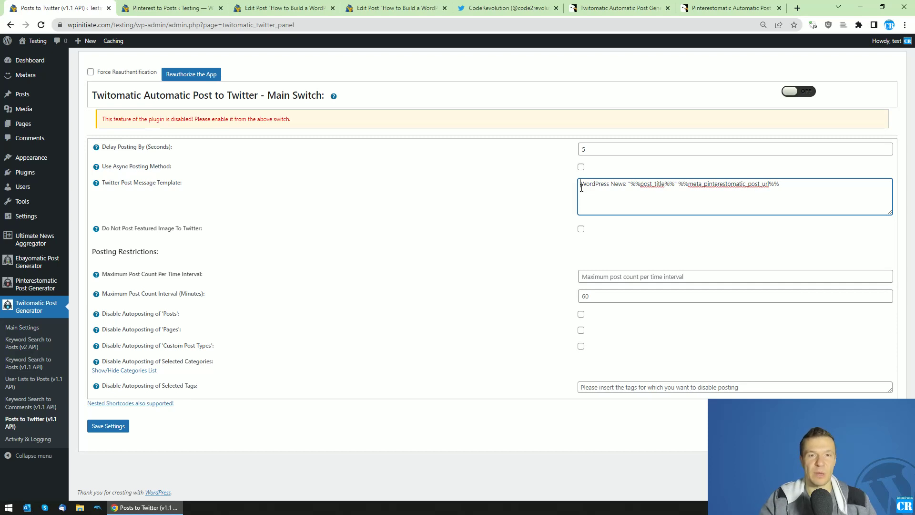
- Turn on the Twitomatic Automatic Post to Twitter main switch and save the settings
click(793, 92)
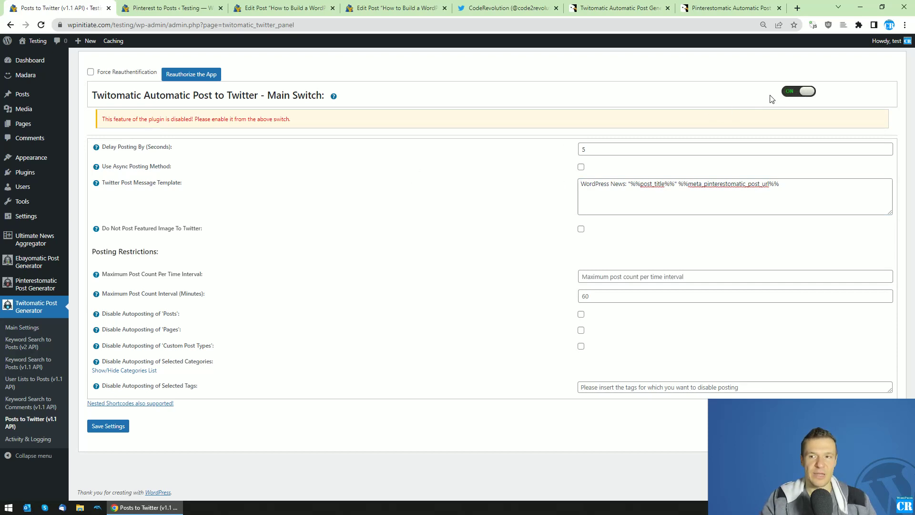
click(119, 427)
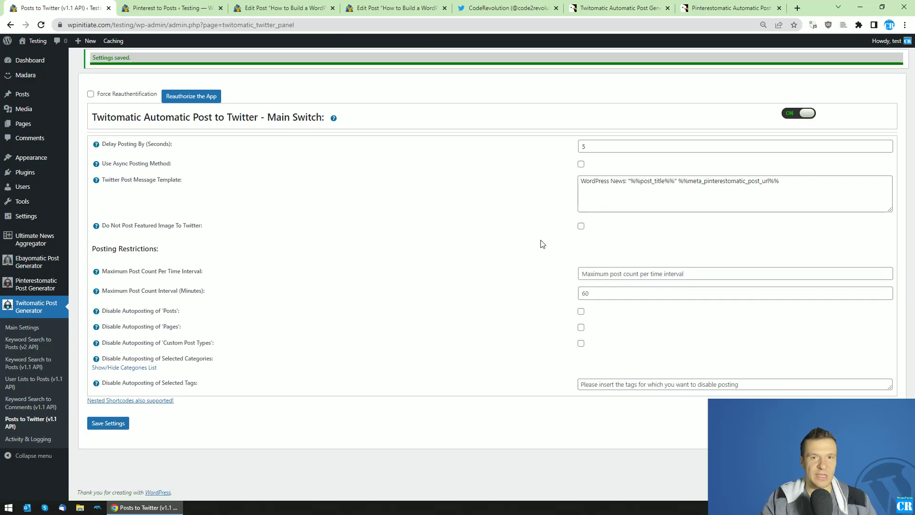
- Refresh the CodeRevolution Twitter profile and check its latest tweets before importing a post
click(508, 8)
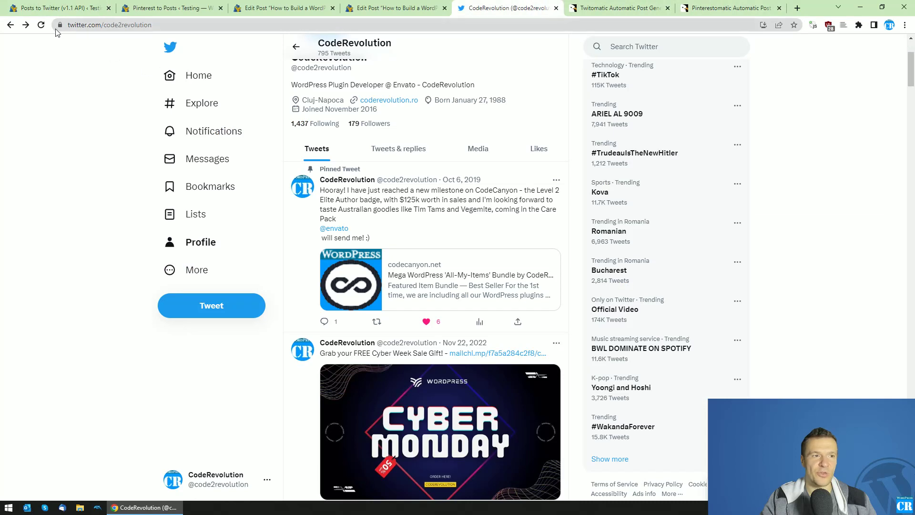
click(41, 25)
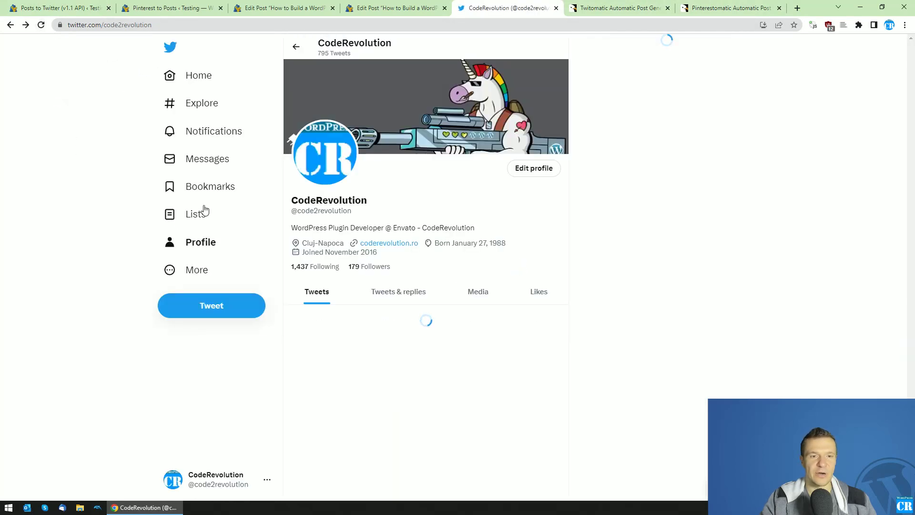
scroll(382, 300, down, 5)
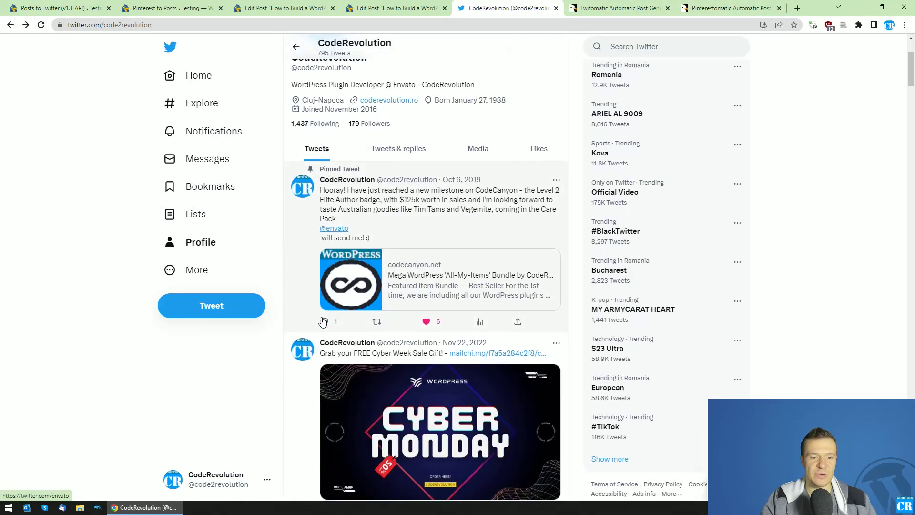
- Permanently delete all posts generated by the WordPress rule in Pinterest to Posts
click(155, 8)
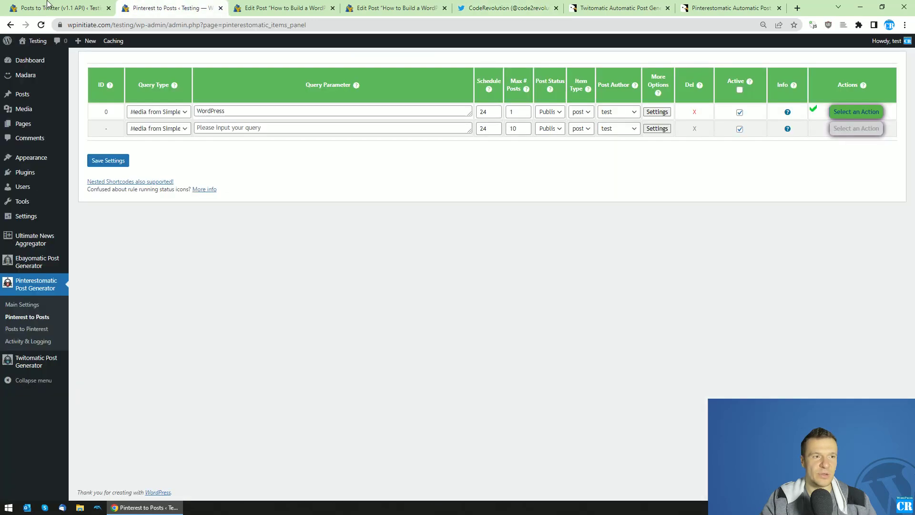
click(857, 111)
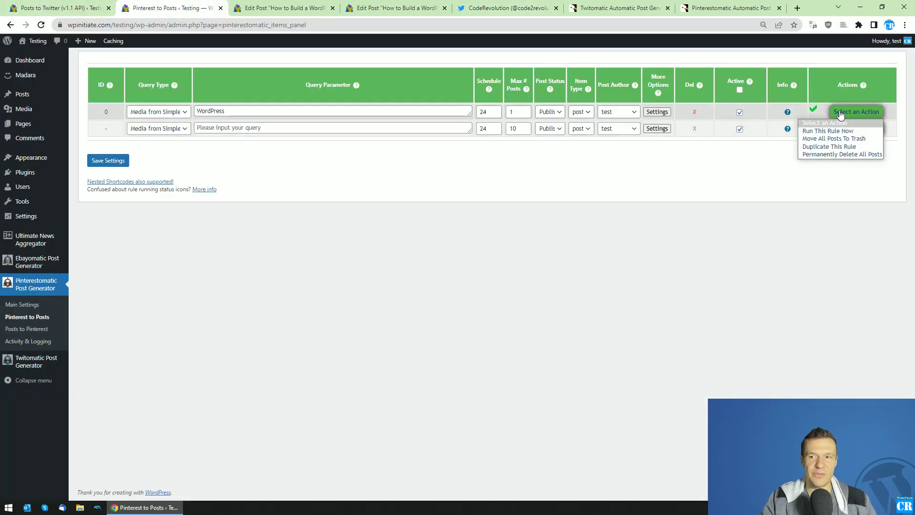
click(836, 154)
key(Return)
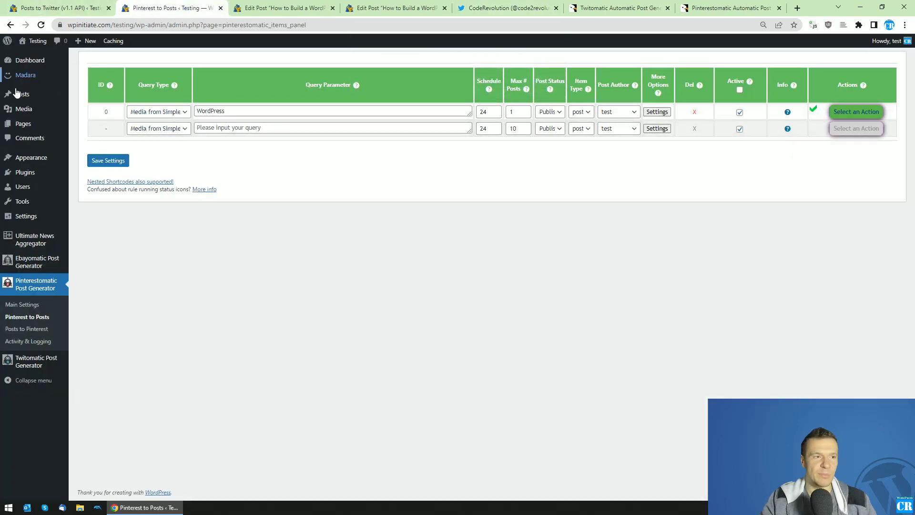
- Open the site's Posts list in a separate tab and return to the Pinterest to Posts rules
middle_click(22, 94)
click(239, 7)
click(185, 4)
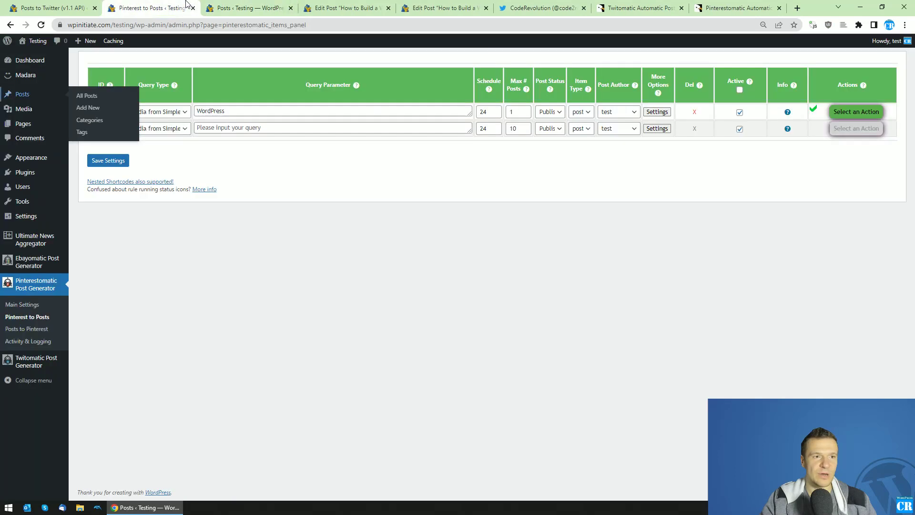
- Run the WordPress rule of Pinterest to Posts now and refresh the Posts list to check for the imported post
click(856, 112)
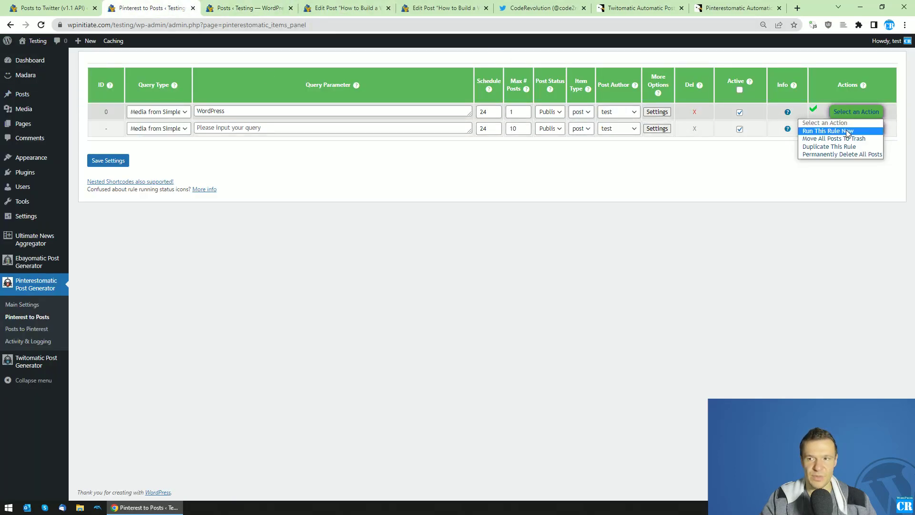
click(841, 129)
key(Return)
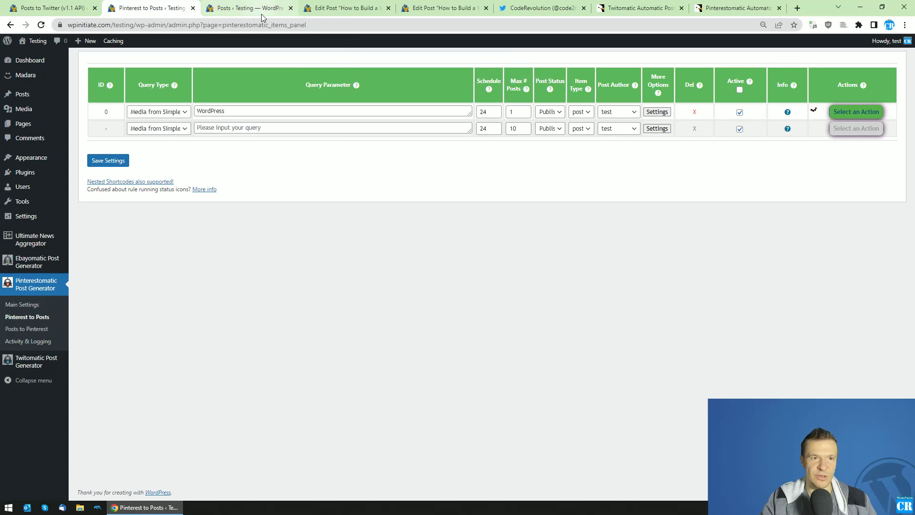
click(245, 8)
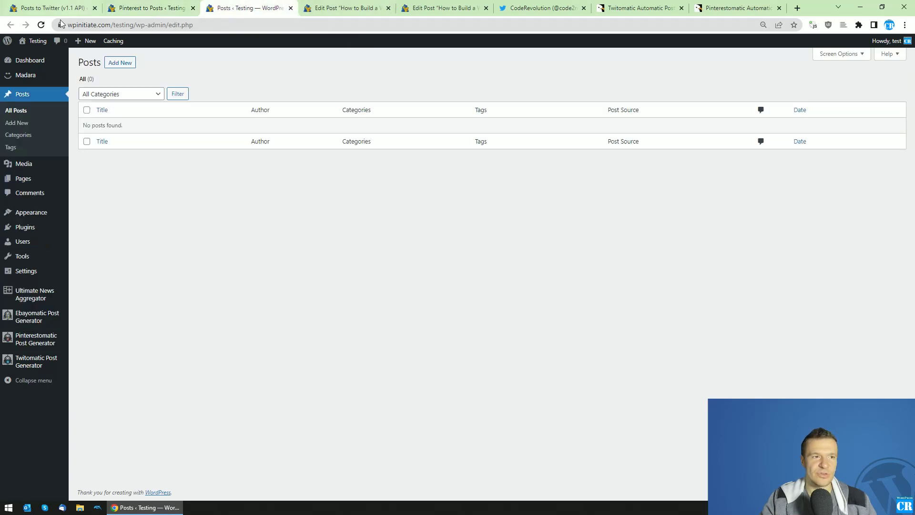
click(41, 25)
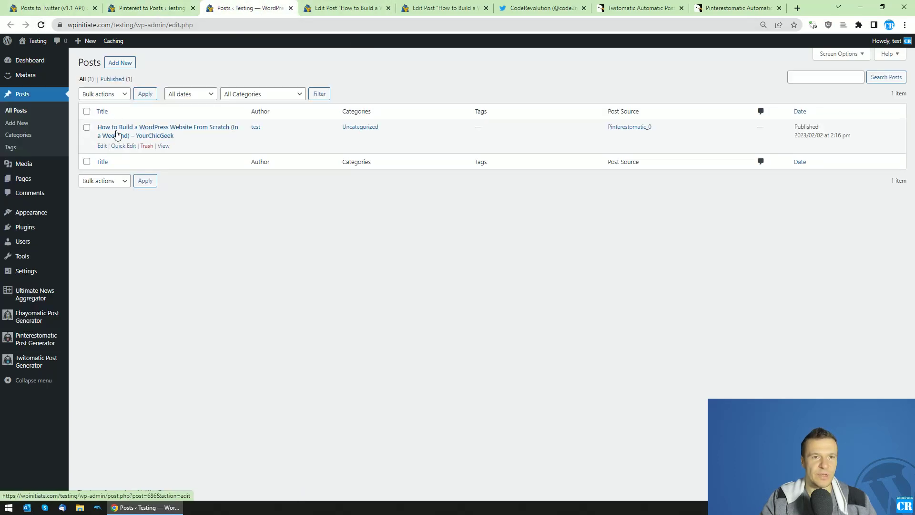
- Open Twitomatic's Activity & Logging page in a separate tab and refresh it to check the Activity Log for the Twitter posting
mouse_move(38, 358)
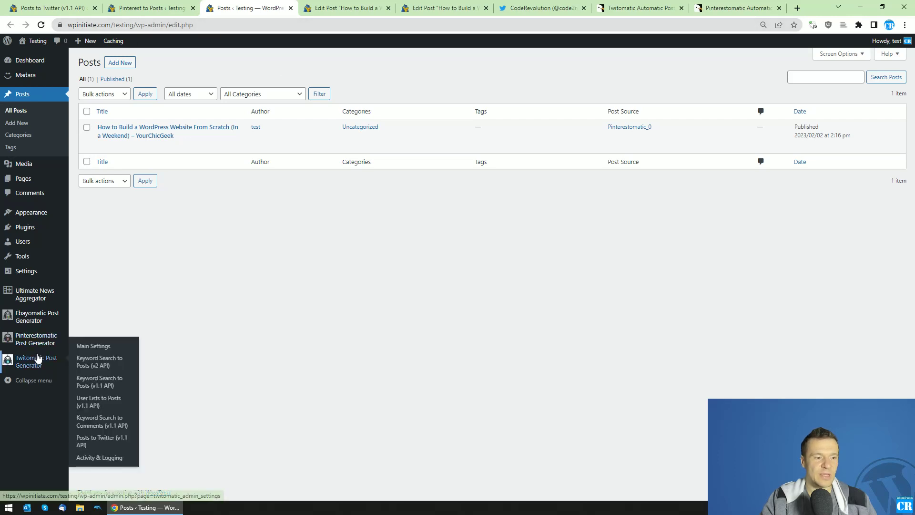
middle_click(100, 458)
click(305, 7)
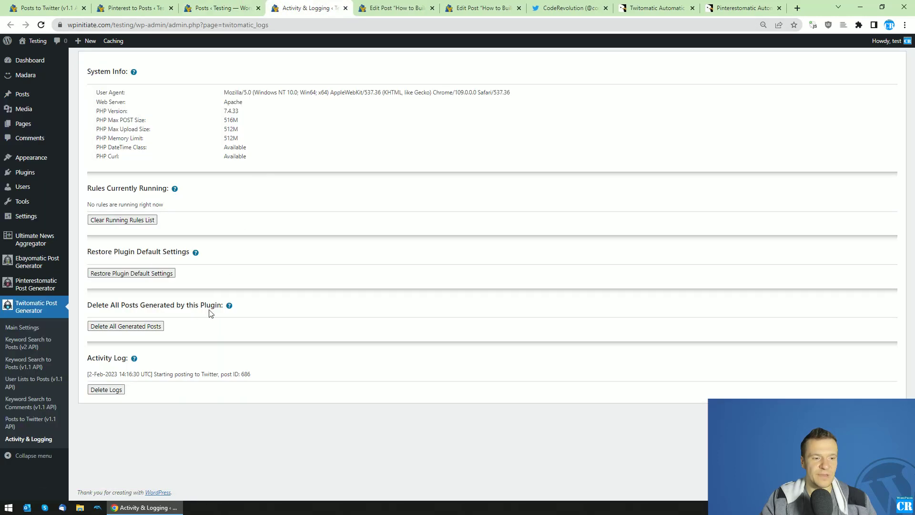
drag(154, 375, 217, 374)
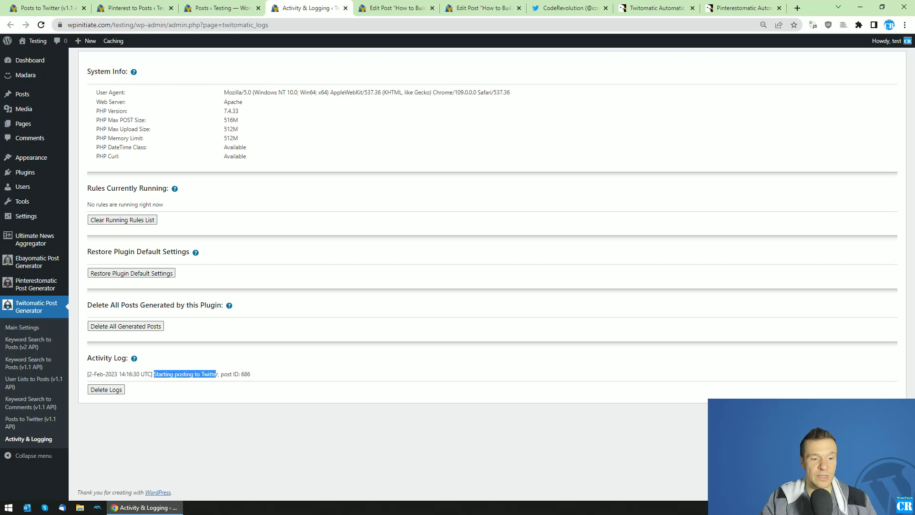
click(41, 25)
drag(156, 382, 247, 382)
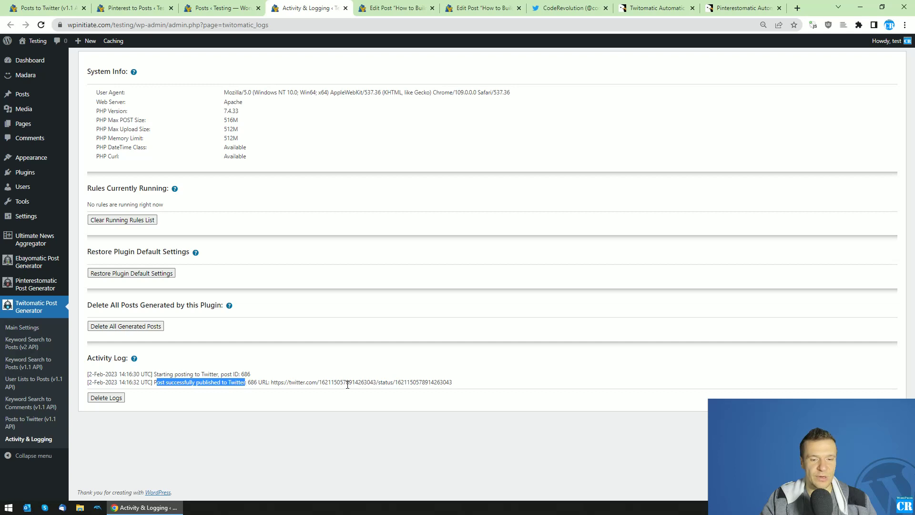
click(296, 384)
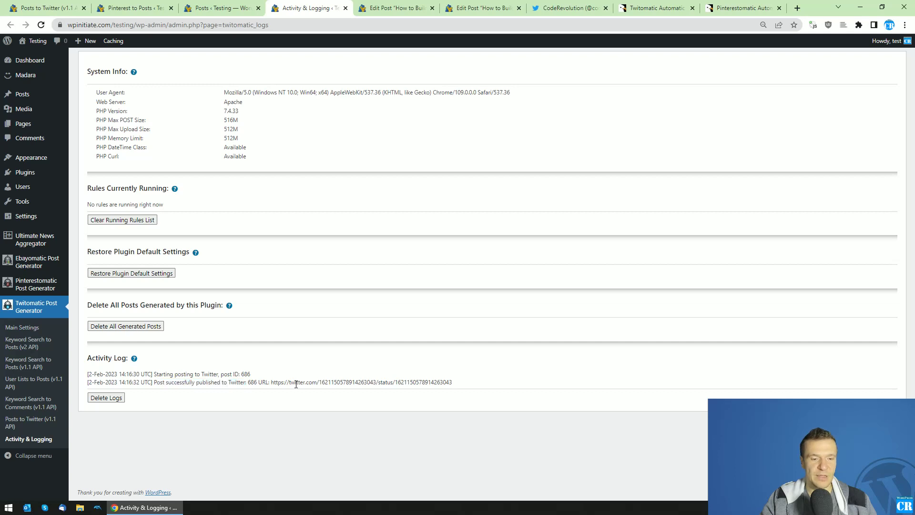
- Refresh the CodeRevolution Twitter profile and find the newly published WordPress News tweet
click(570, 8)
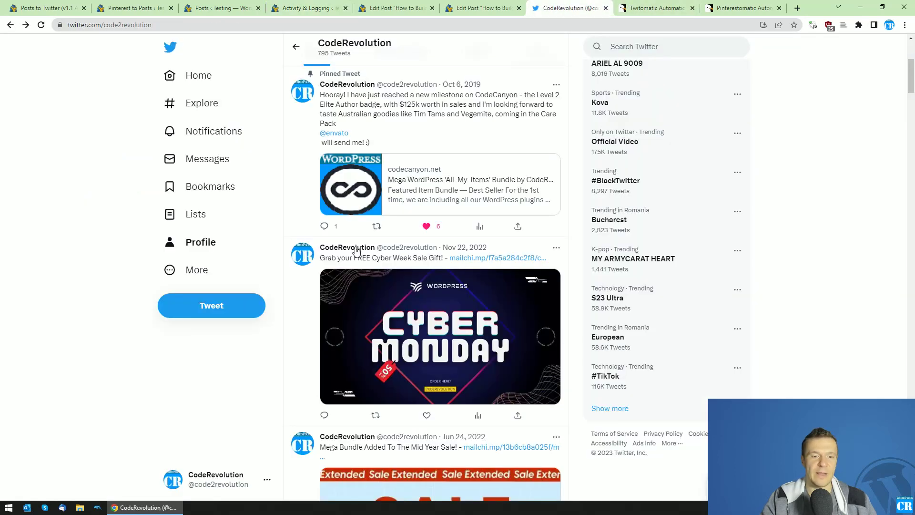
click(40, 25)
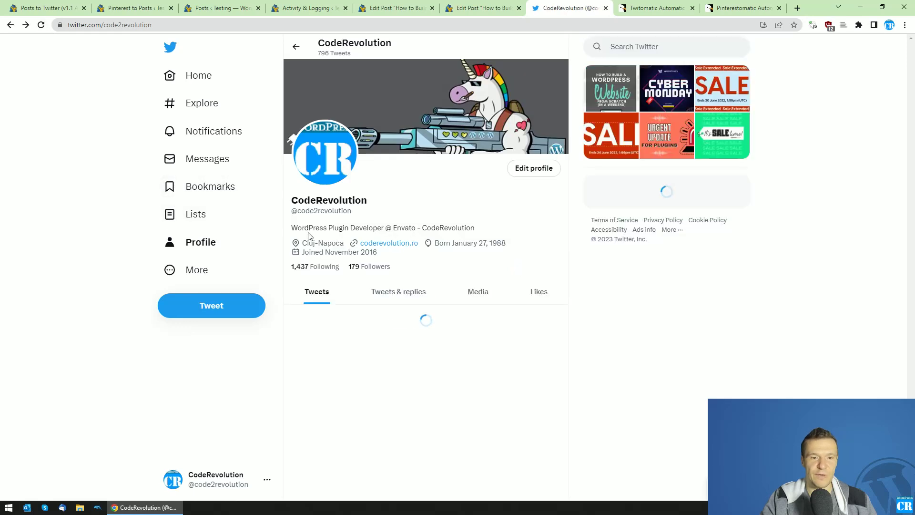
scroll(324, 186, down, 1)
scroll(321, 183, down, 5)
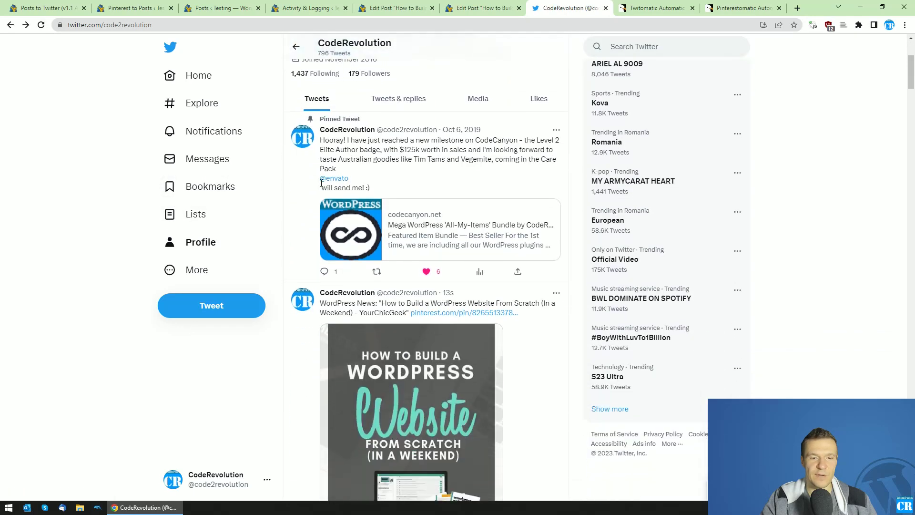
scroll(543, 212, down, 2)
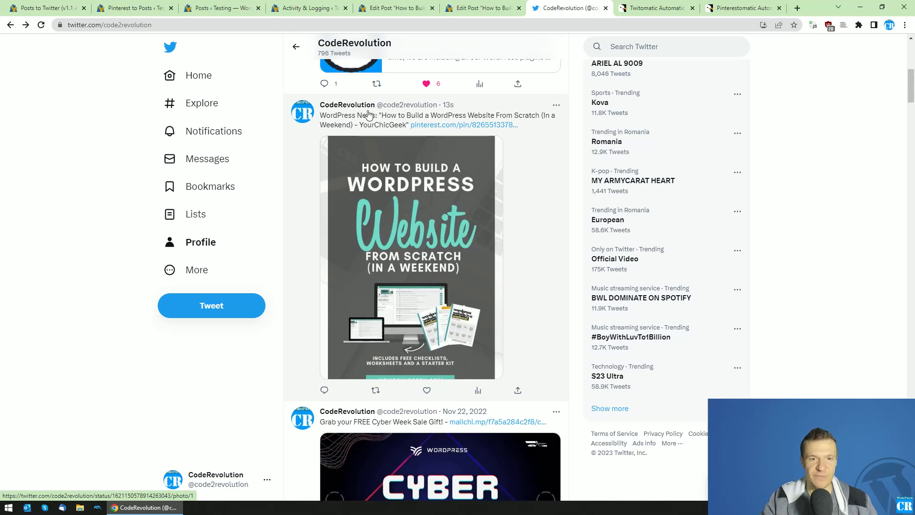
- Check the post title in the new tweet, follow its pinterest.com link to view the original pin, and close the pin
drag(382, 115, 404, 125)
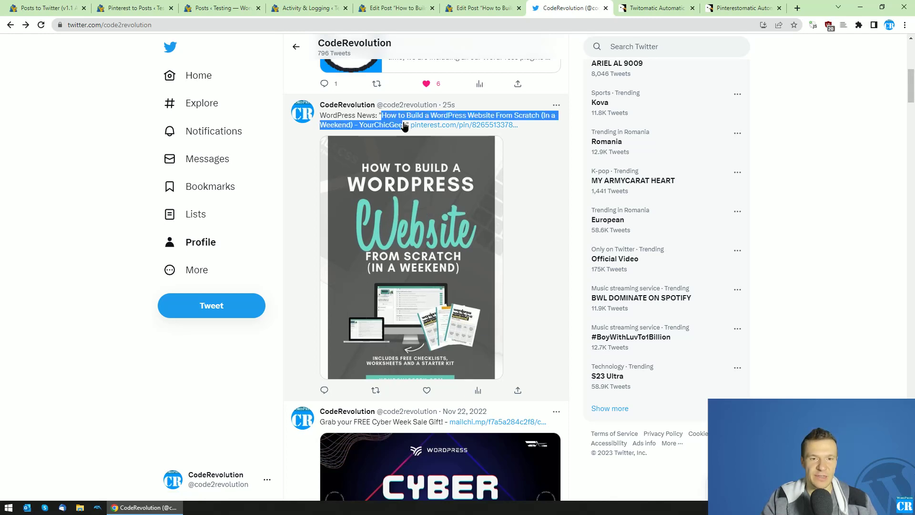
click(430, 127)
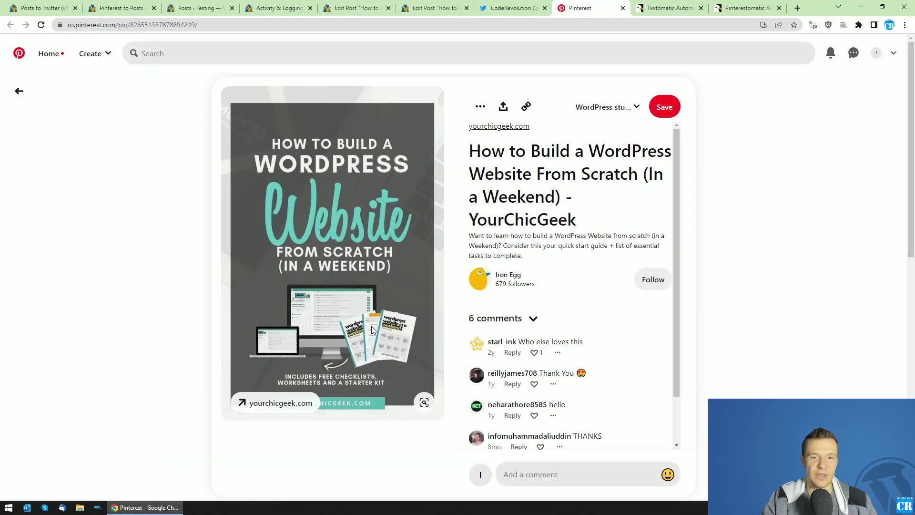
key(ctrl+w)
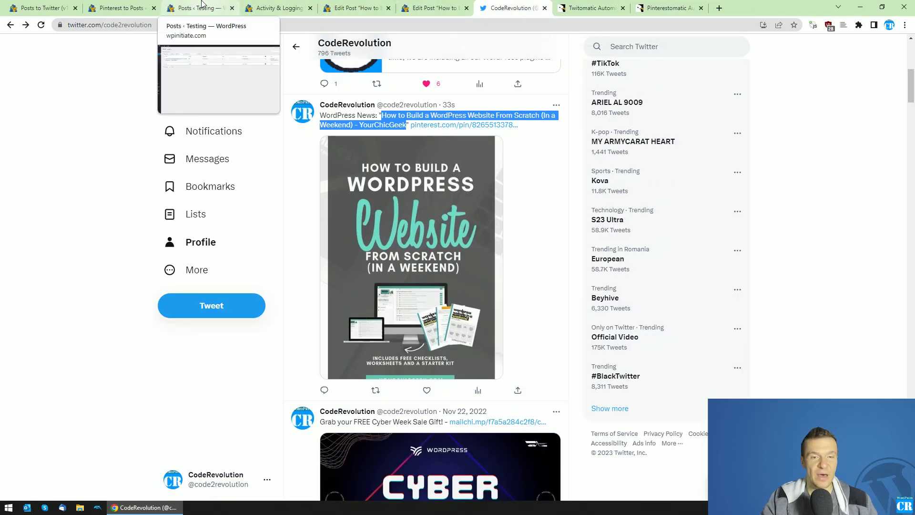
- Show the Twitomatic plugin's item page on CodeCanyon
click(591, 7)
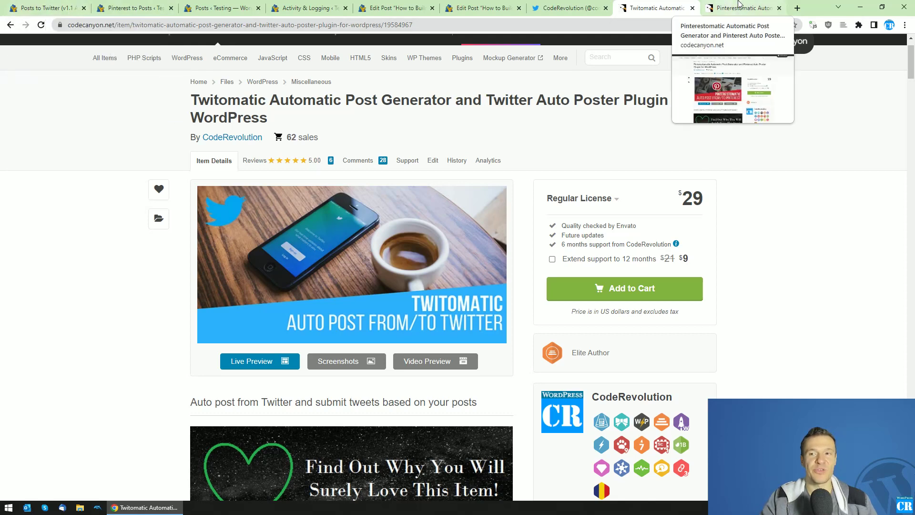
- Review the Pinterestomatic rule that imports WordPress pins and Twitomatic's Twitter post message template
click(135, 7)
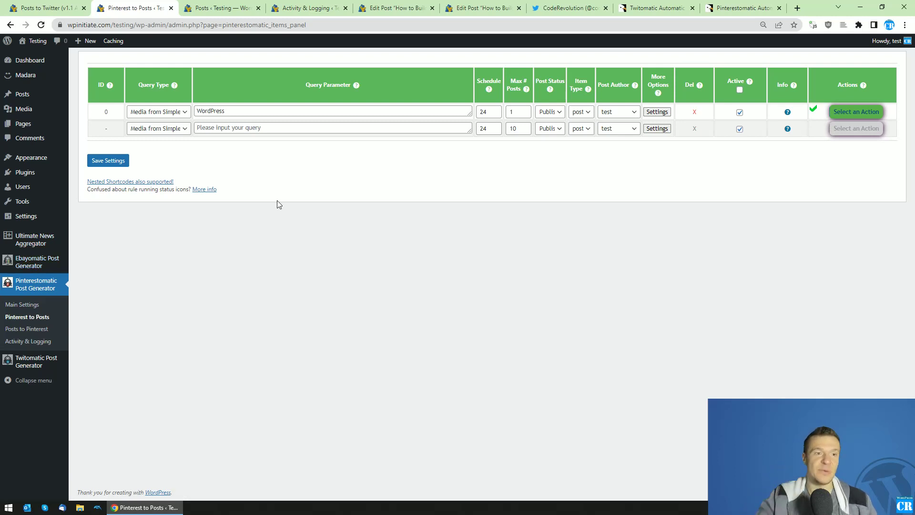
click(48, 8)
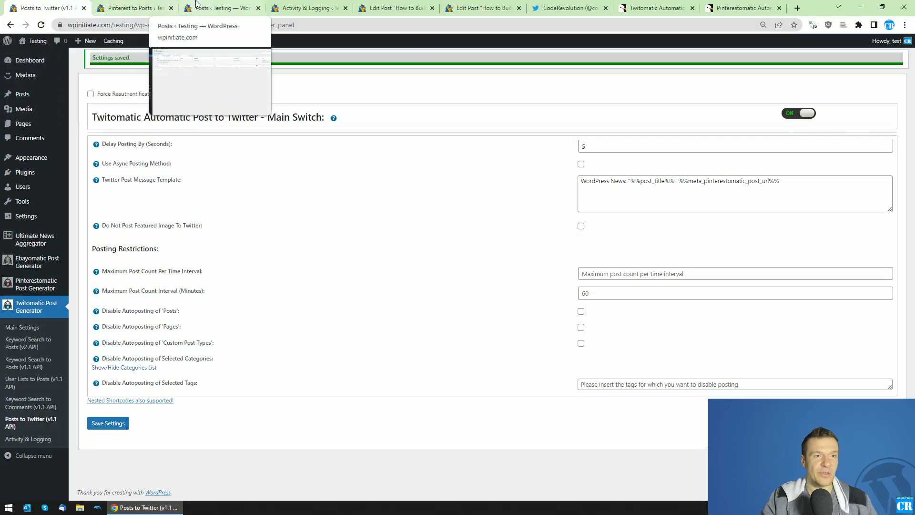
click(305, 8)
- Examine the imported post's Pinterestomatic custom fields, including pinterestomatic_post_url, and return to Twitomatic's CodeCanyon item page
click(395, 8)
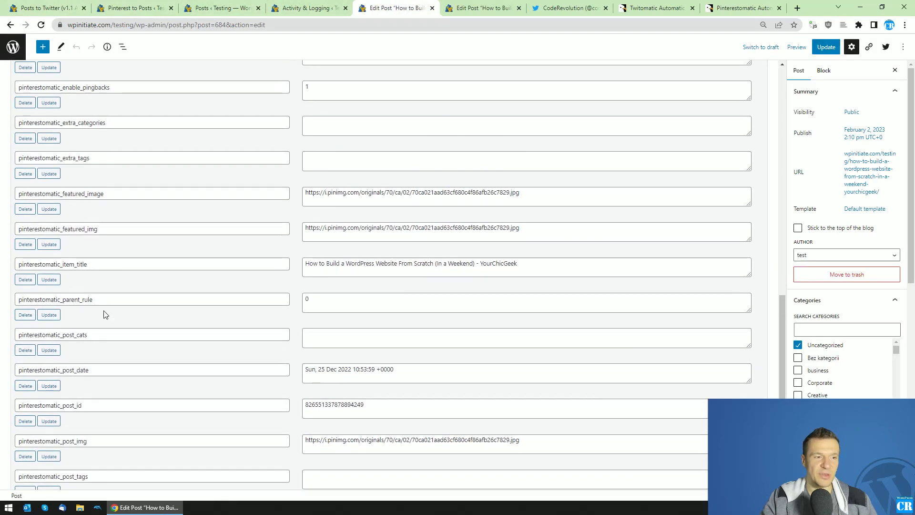
key(Tab)
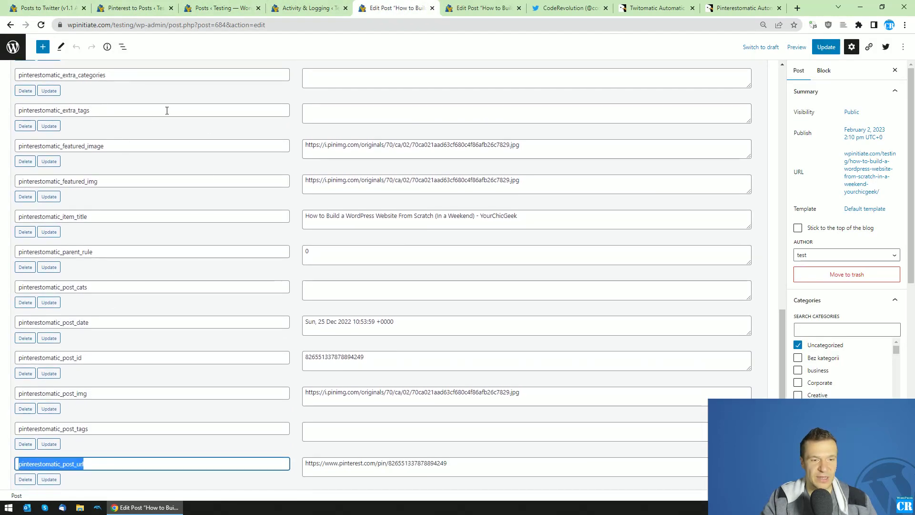
scroll(121, 257, up, 2)
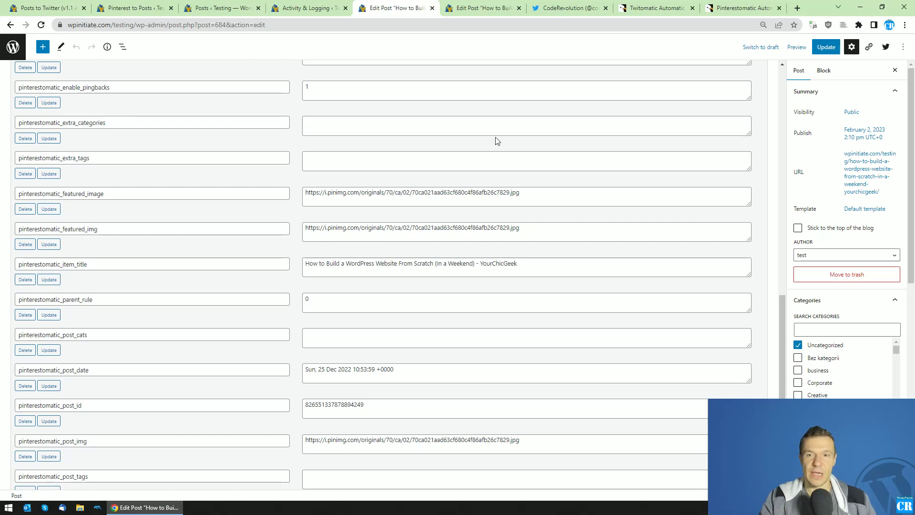
click(663, 8)
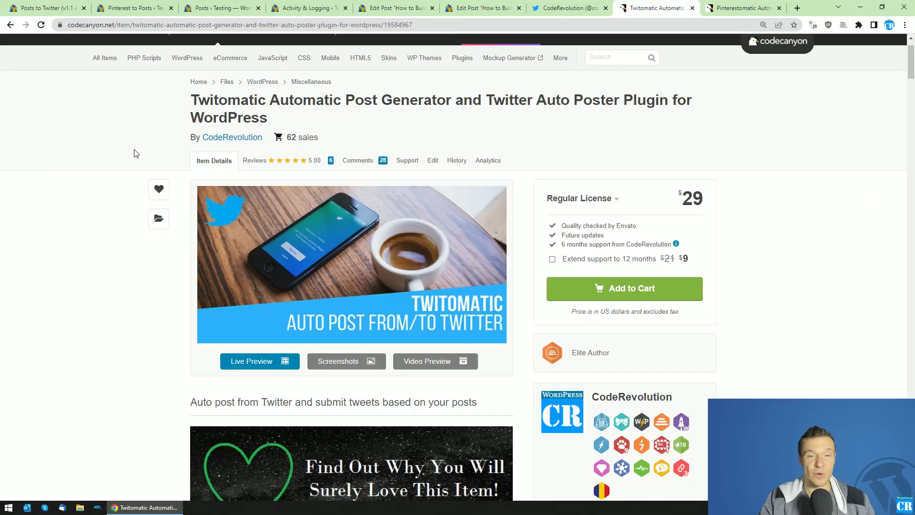